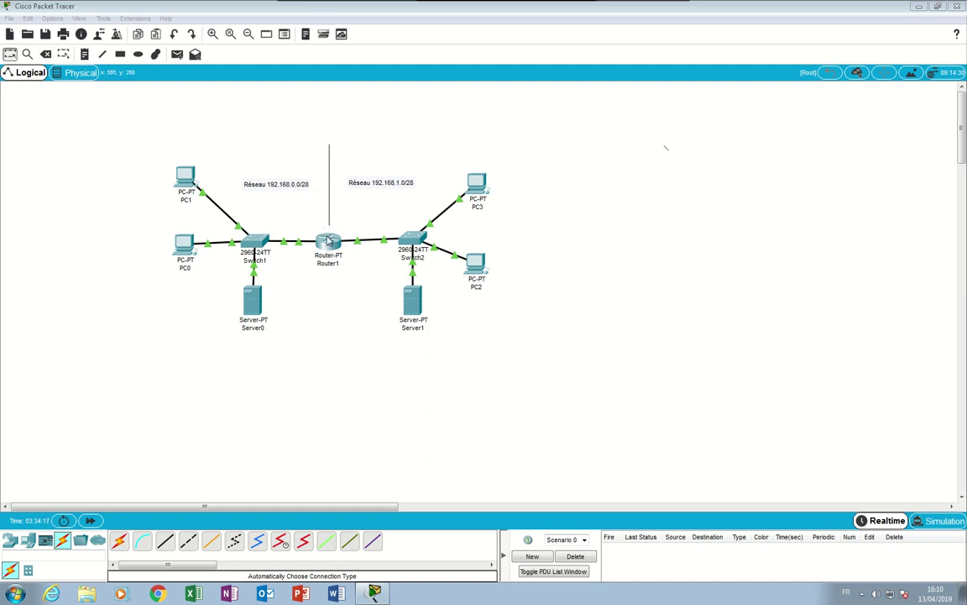
Review the IP address and subnet mask of Router1's FastEthernet0/0 interface, turning its port off and back on.
{"action": "left_click", "coordinate": [329, 242]}
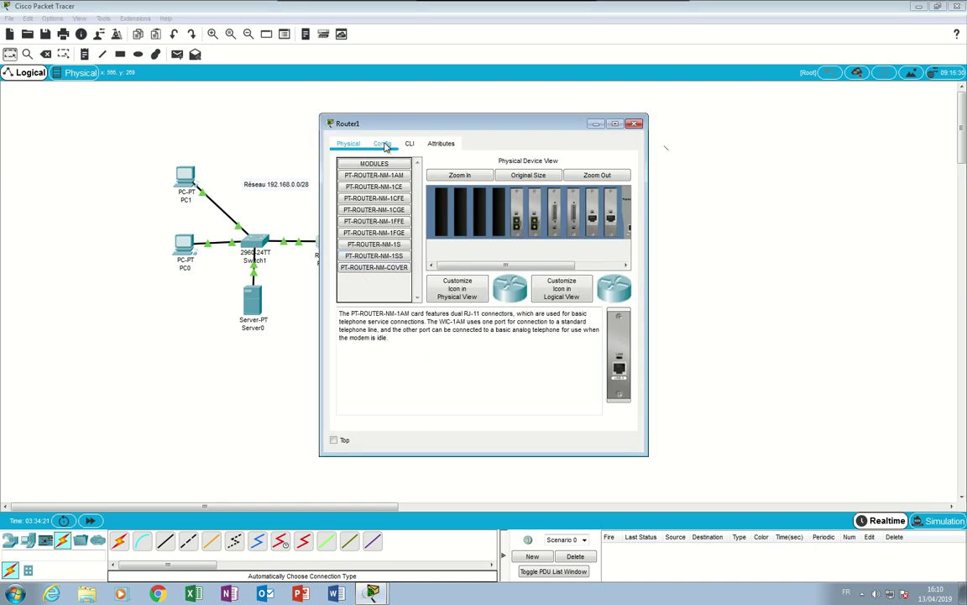
{"action": "left_click", "coordinate": [382, 143]}
{"action": "left_click", "coordinate": [380, 241]}
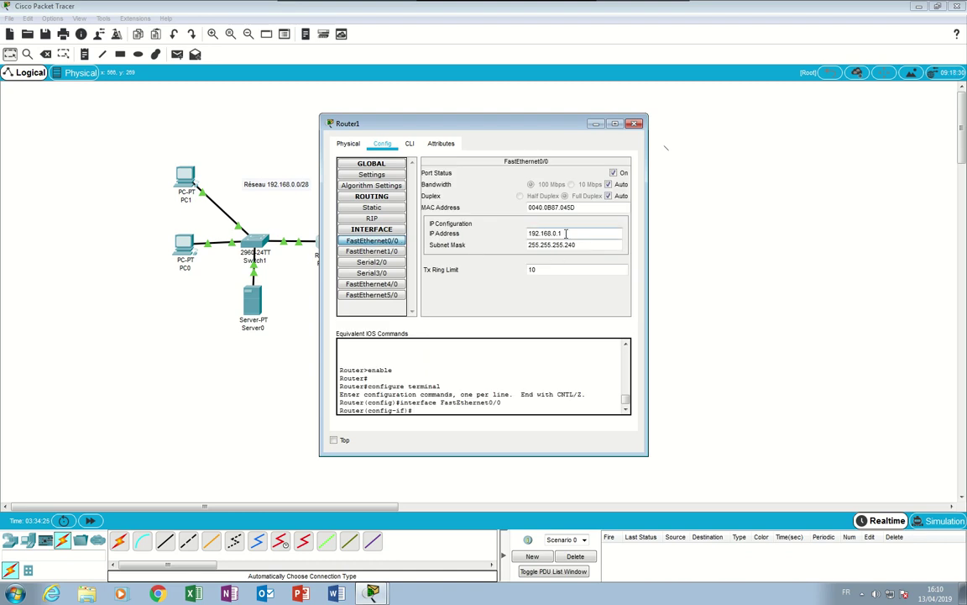
{"action": "left_click_drag", "start_coordinate": [546, 125], "coordinate": [552, 124]}
{"action": "left_click", "coordinate": [616, 172]}
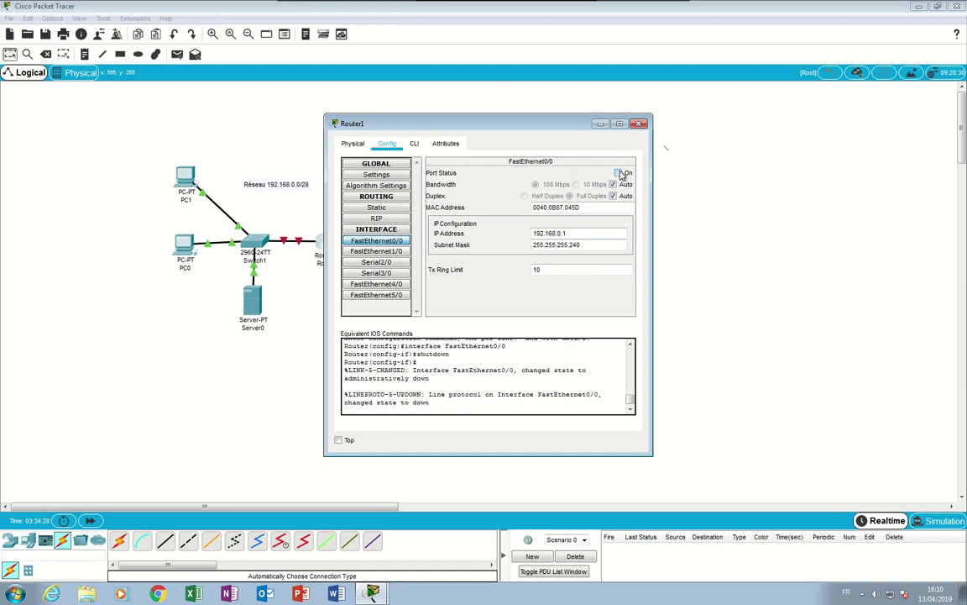
{"action": "left_click", "coordinate": [618, 173]}
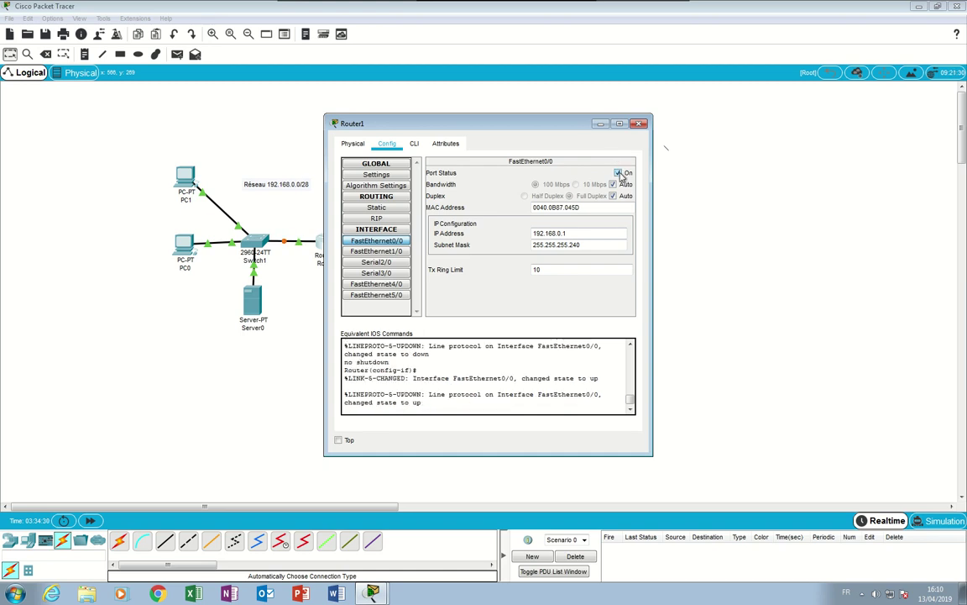
{"action": "double_click", "coordinate": [564, 232]}
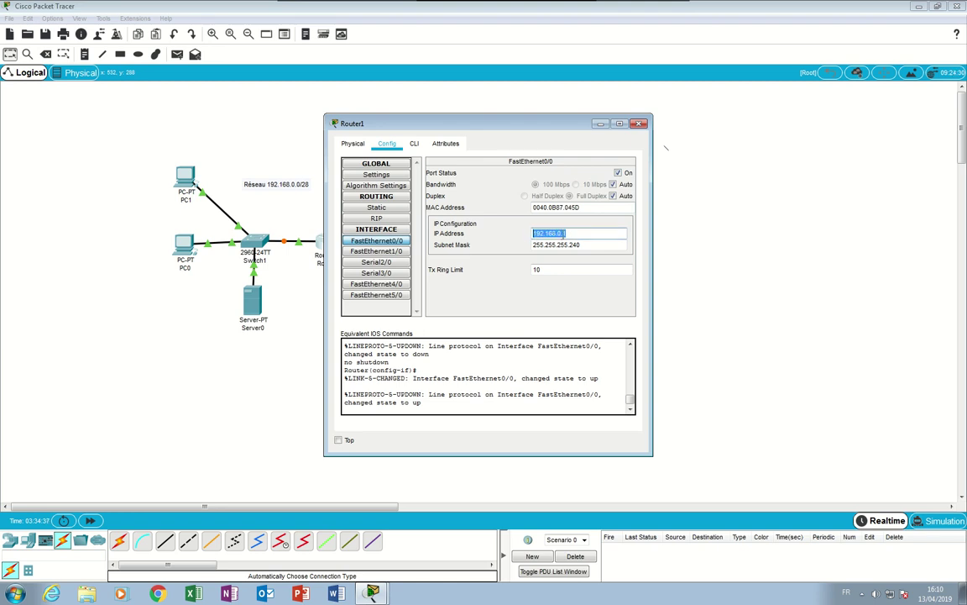
{"action": "left_click", "coordinate": [598, 246]}
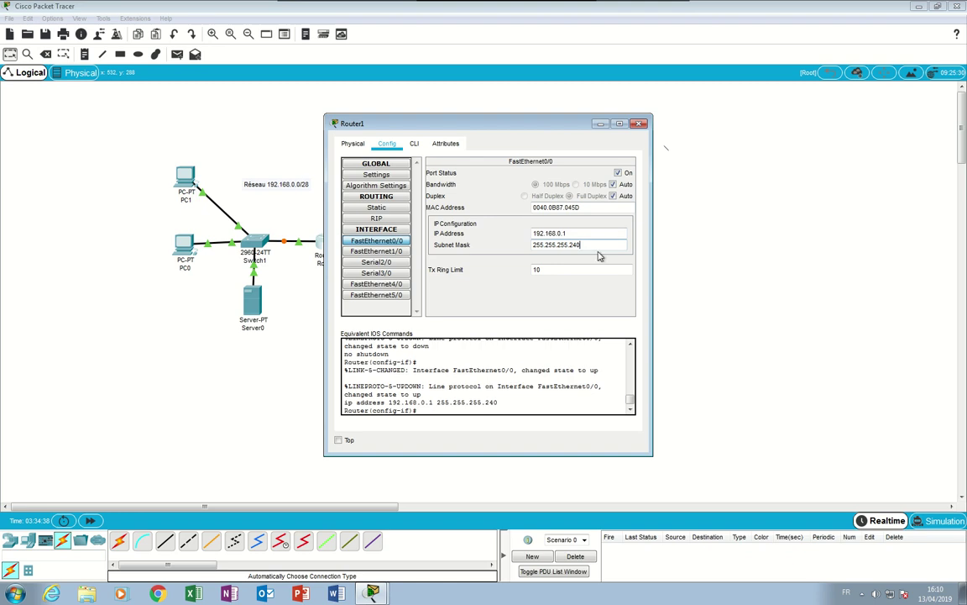
{"action": "left_click_drag", "start_coordinate": [592, 246], "coordinate": [534, 248]}
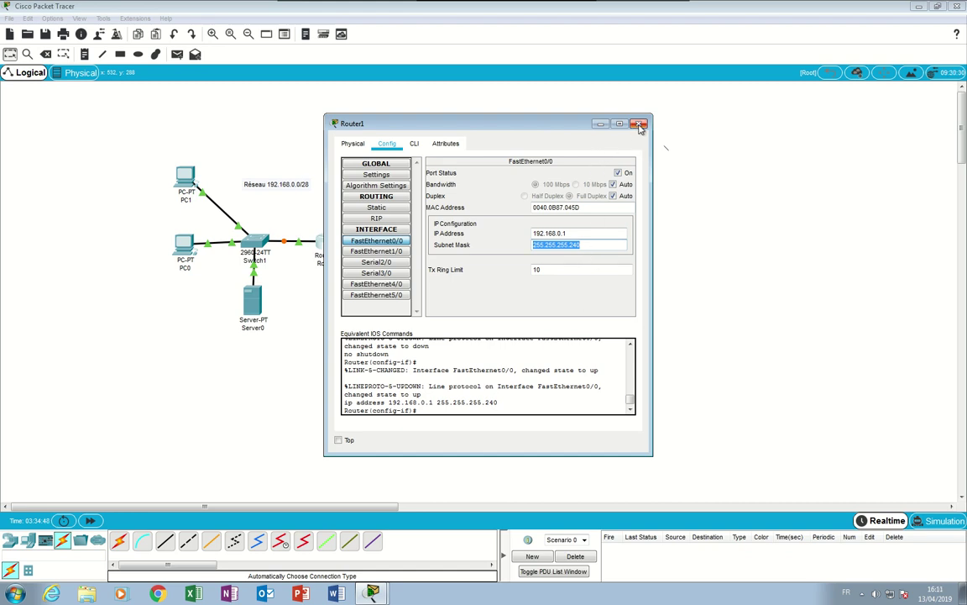
Review the settings of Router1's FastEthernet1/0 interface, turning its port off and back on, and close the router's configuration.
{"action": "left_click", "coordinate": [371, 251]}
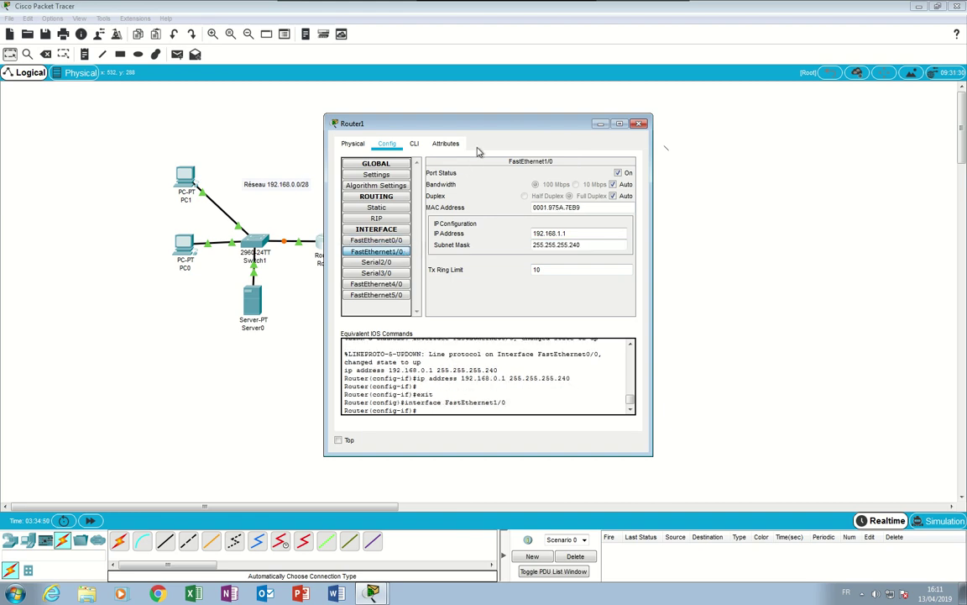
{"action": "left_click_drag", "start_coordinate": [503, 123], "coordinate": [171, 119]}
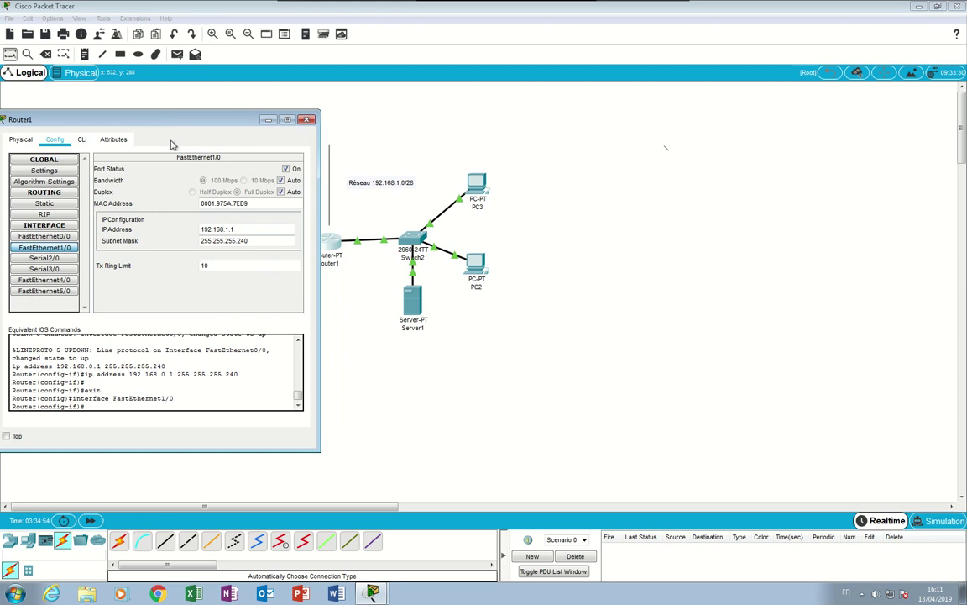
{"action": "left_click", "coordinate": [287, 170]}
{"action": "left_click", "coordinate": [287, 169]}
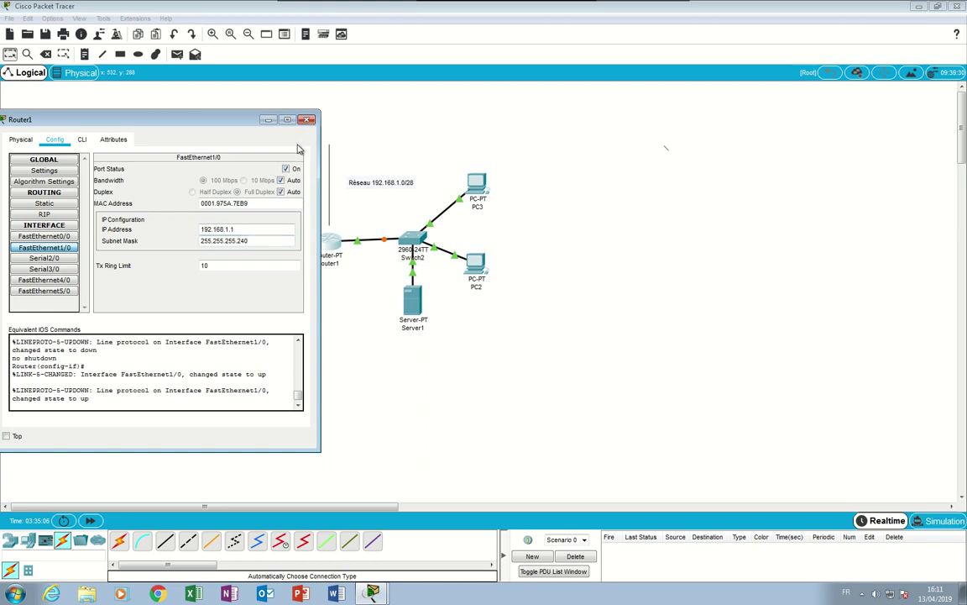
{"action": "left_click", "coordinate": [38, 236]}
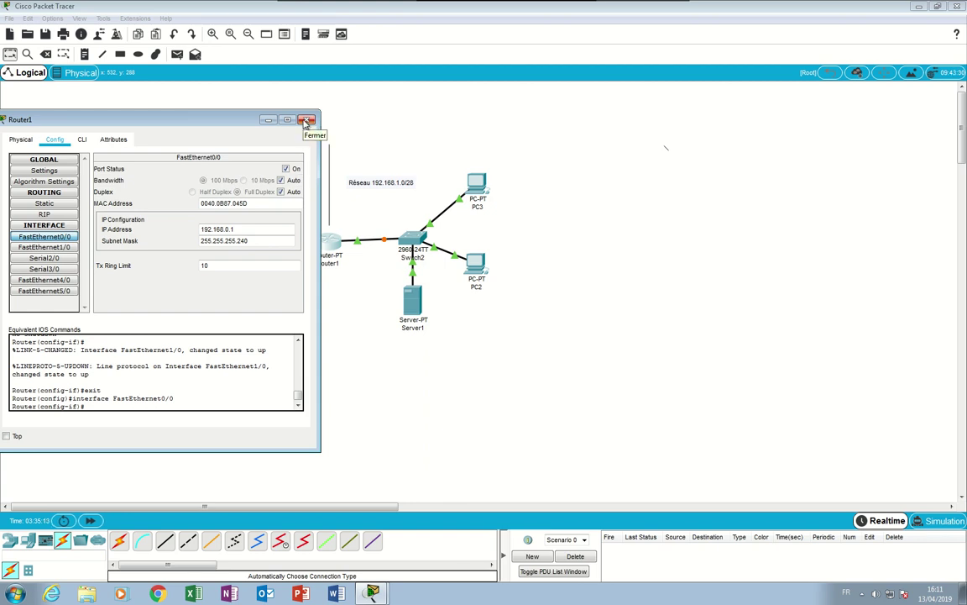
{"action": "left_click", "coordinate": [305, 120]}
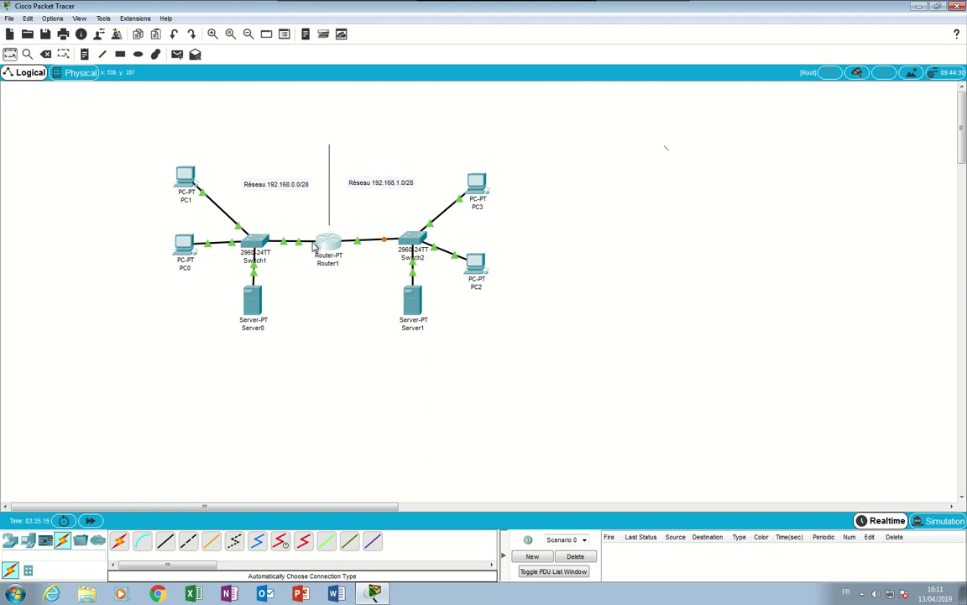
Review Server0's static IP configuration, including its IP address, subnet mask and default gateway.
{"action": "mouse_move", "coordinate": [315, 248]}
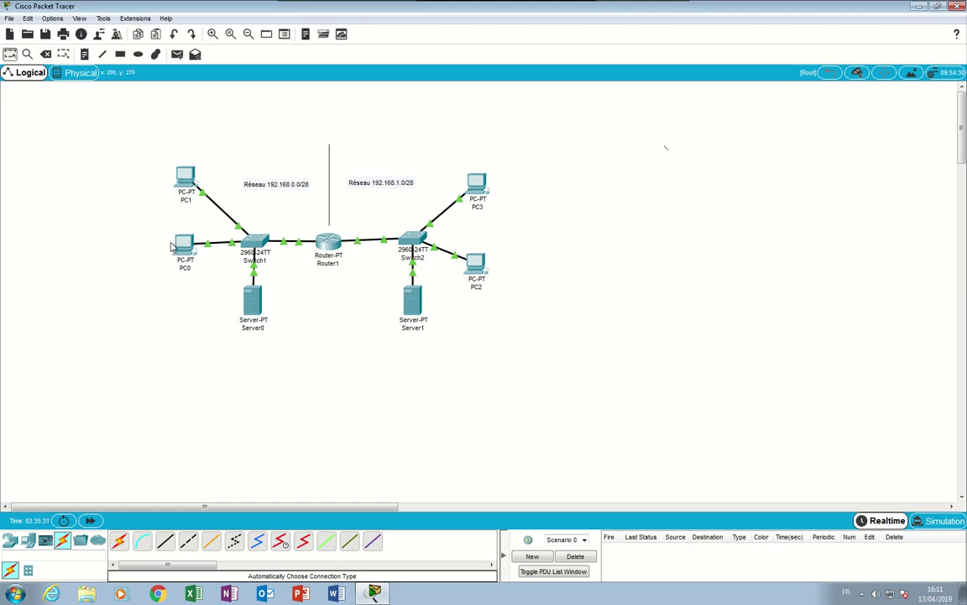
{"action": "left_click", "coordinate": [250, 304]}
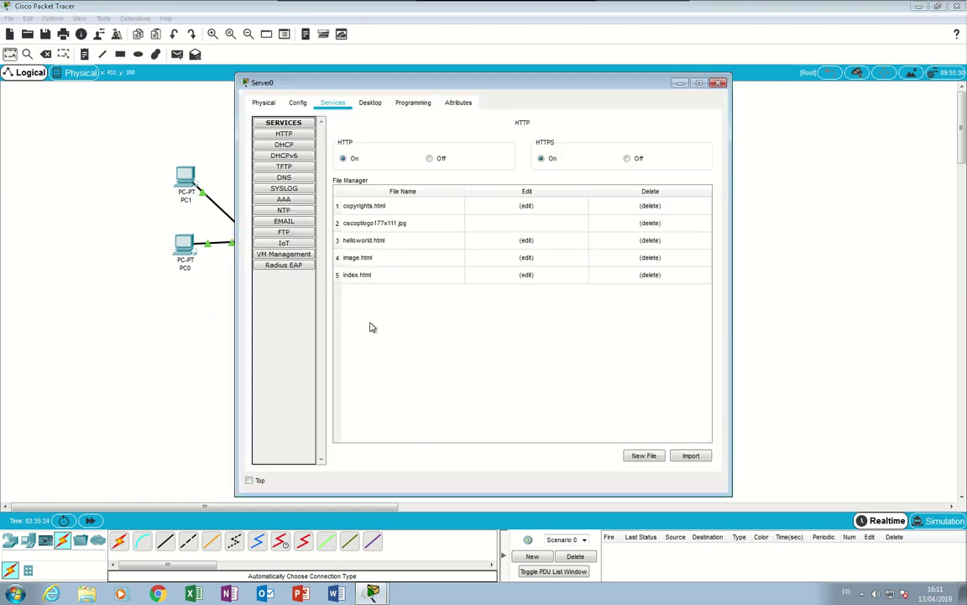
{"action": "left_click_drag", "start_coordinate": [418, 85], "coordinate": [491, 97]}
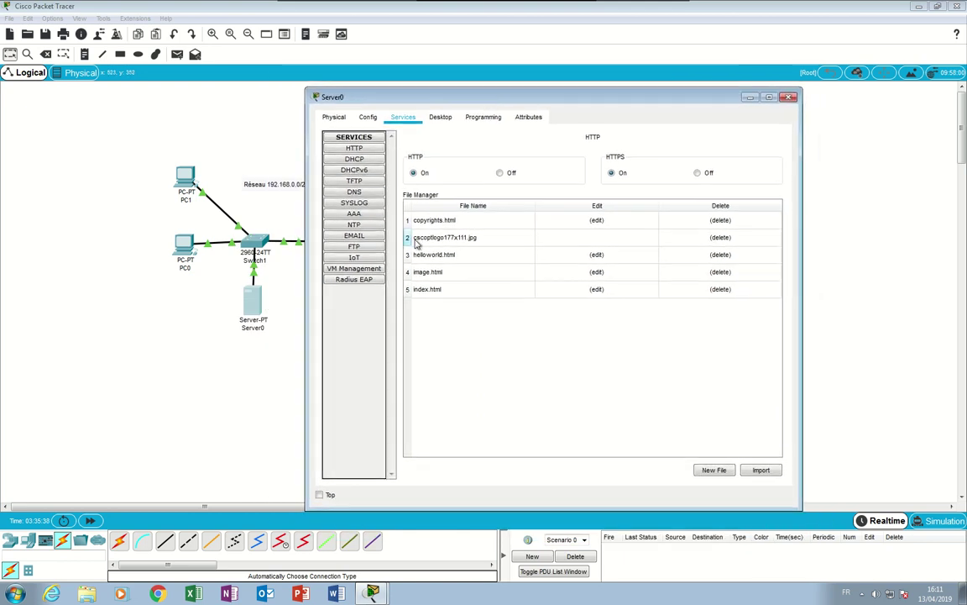
{"action": "left_click", "coordinate": [441, 119]}
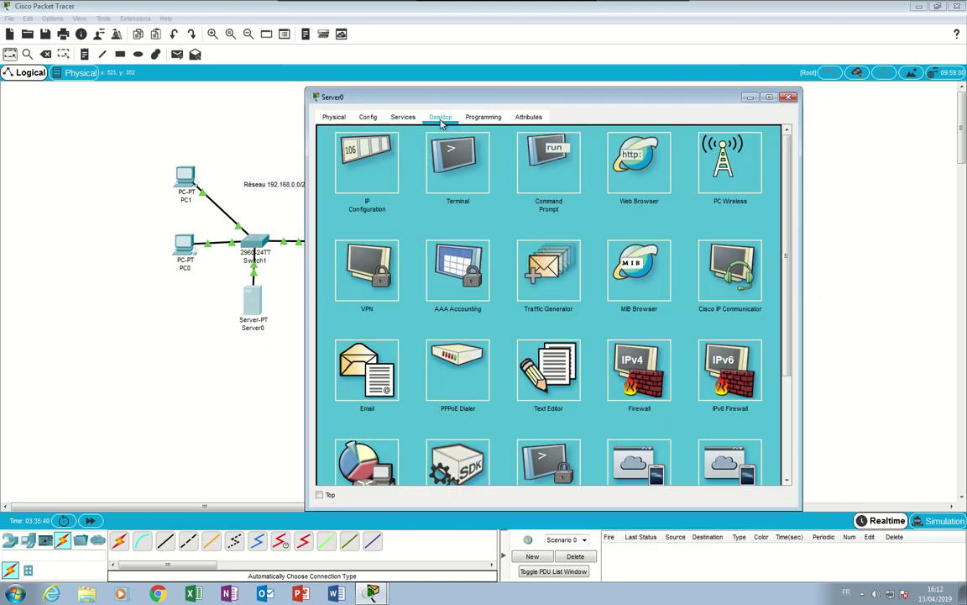
{"action": "left_click", "coordinate": [374, 167]}
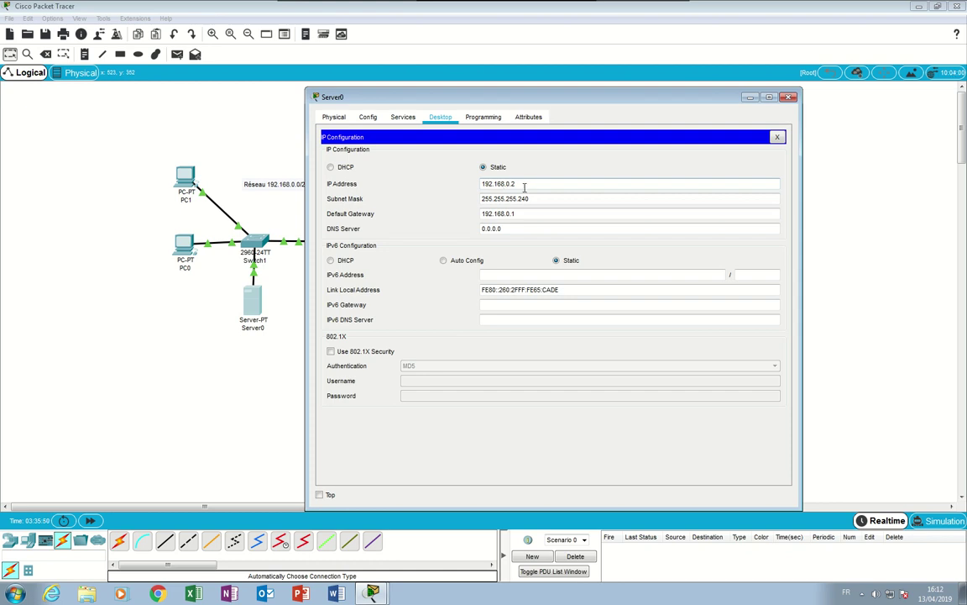
{"action": "key", "text": "Tab"}
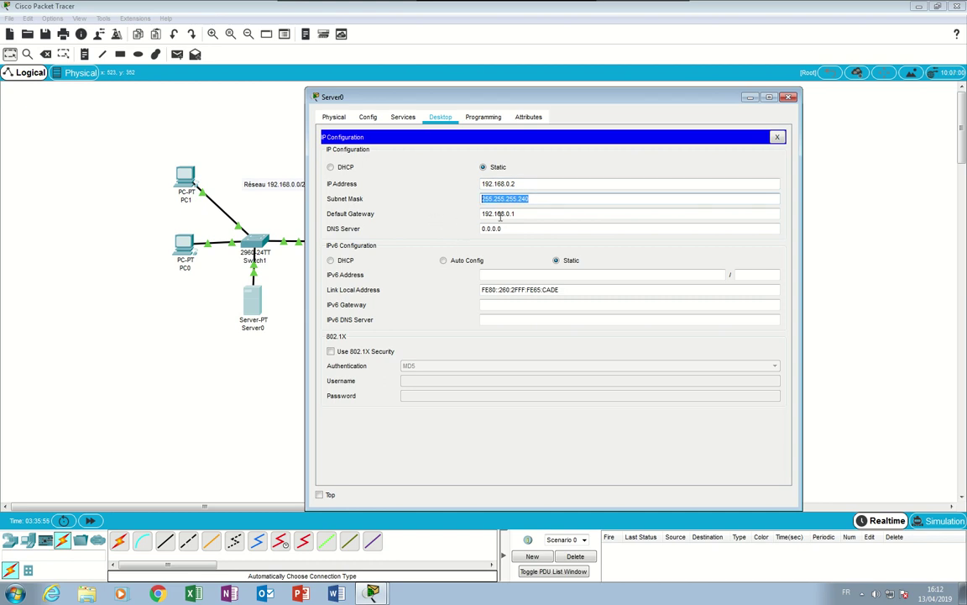
{"action": "key", "text": "Tab"}
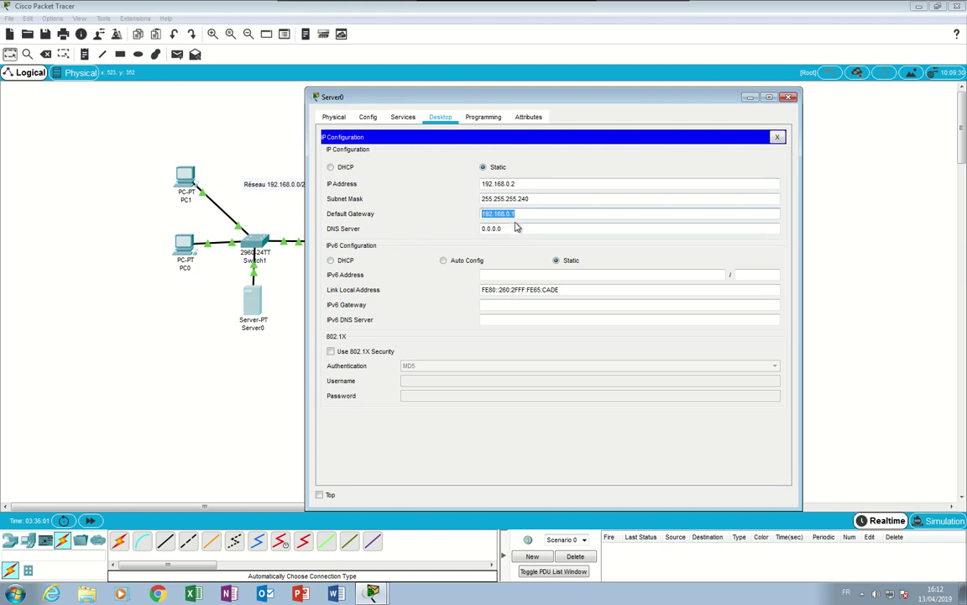
Review the default gateway and maximum number of users in Server0's DHCP pool, and save the pool.
{"action": "left_click", "coordinate": [403, 118]}
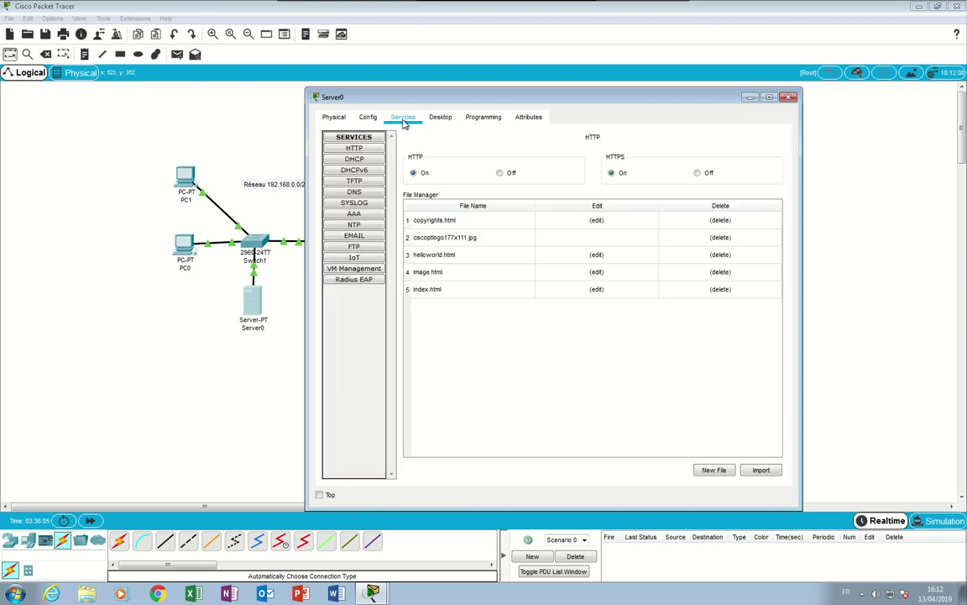
{"action": "left_click", "coordinate": [367, 160]}
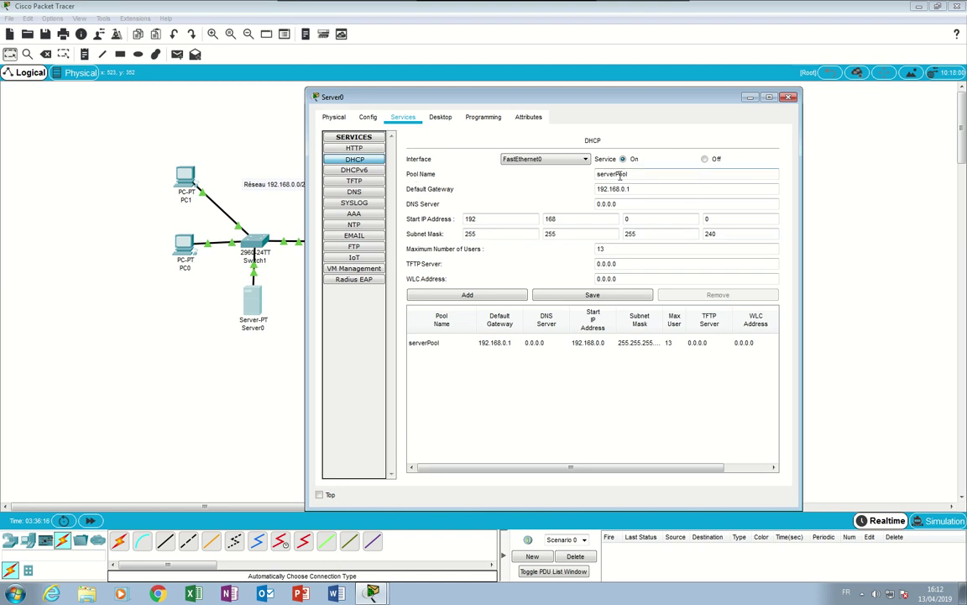
{"action": "left_click_drag", "start_coordinate": [633, 188], "coordinate": [543, 168]}
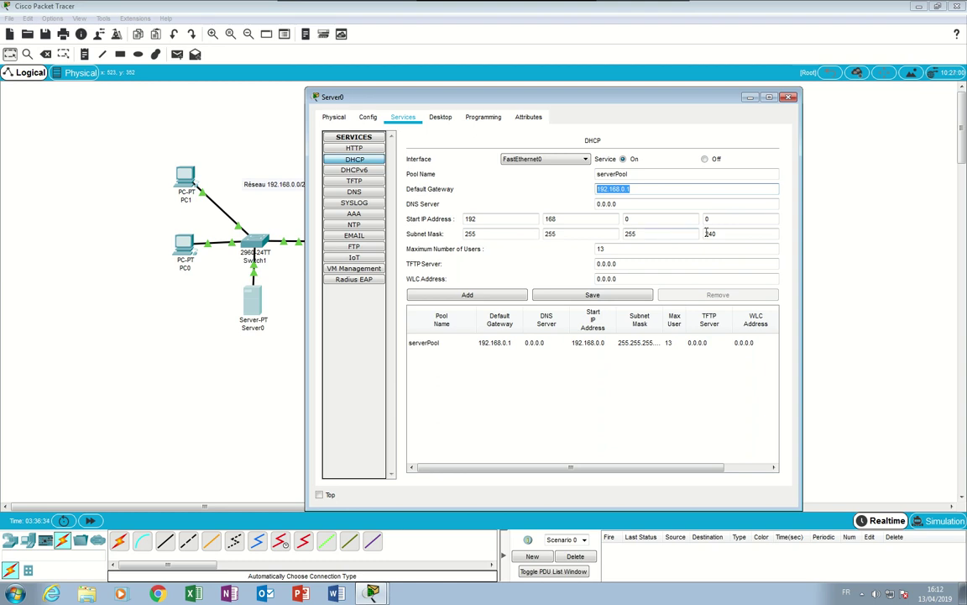
{"action": "left_click", "coordinate": [644, 251]}
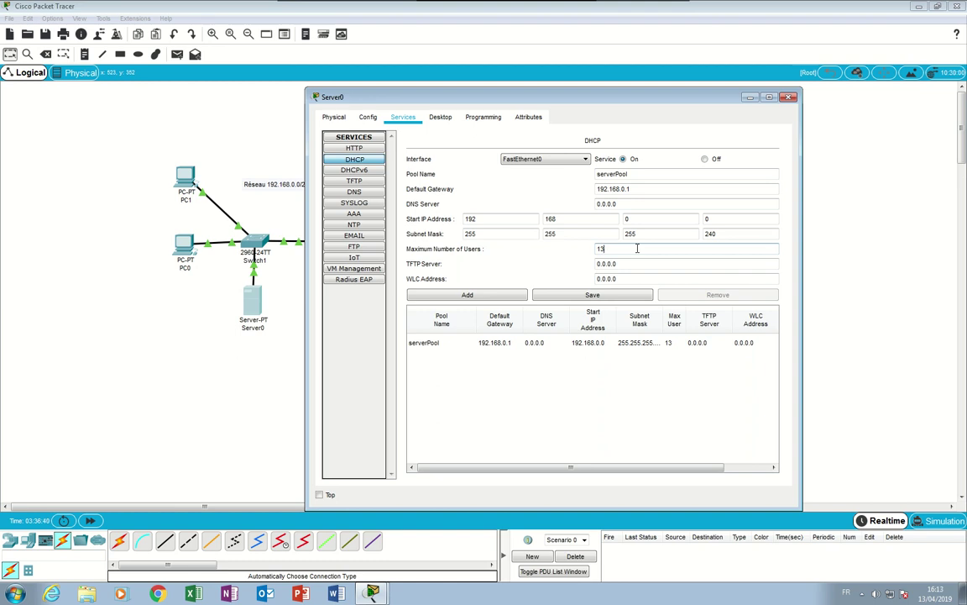
{"action": "left_click", "coordinate": [595, 299]}
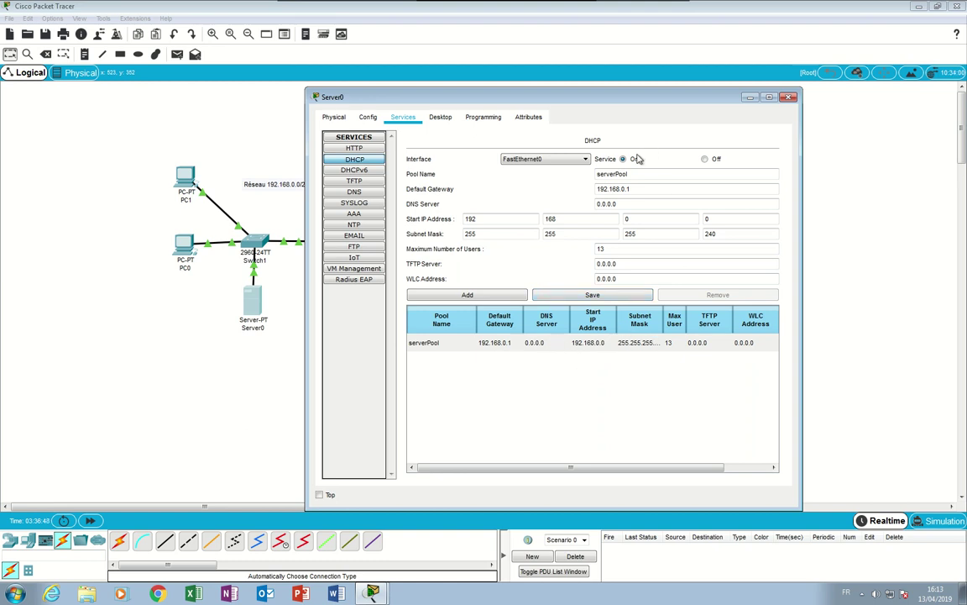
{"action": "left_click", "coordinate": [789, 98]}
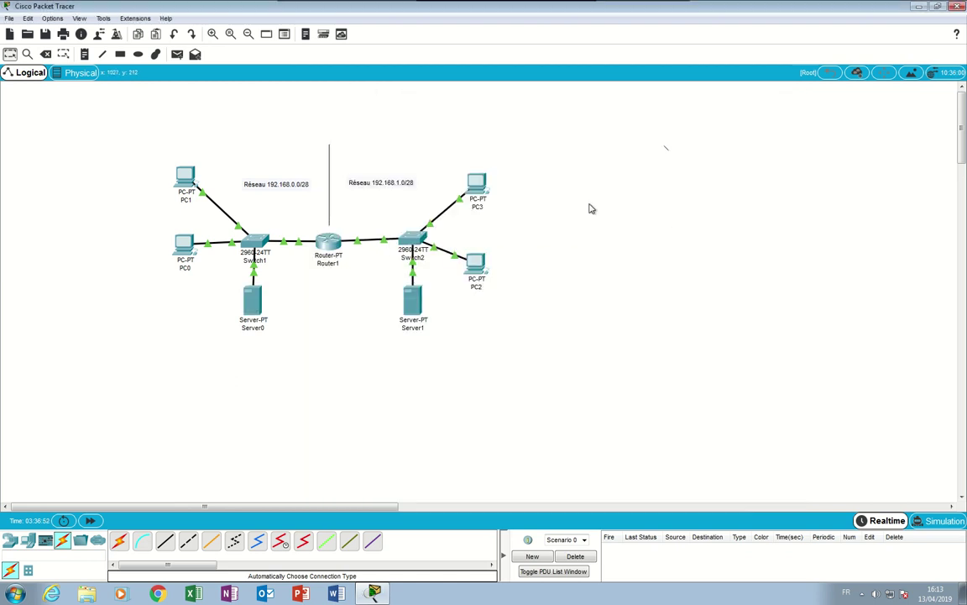
Review Server1's static IP address, subnet mask and default gateway in its IP configuration.
{"action": "left_click", "coordinate": [412, 303]}
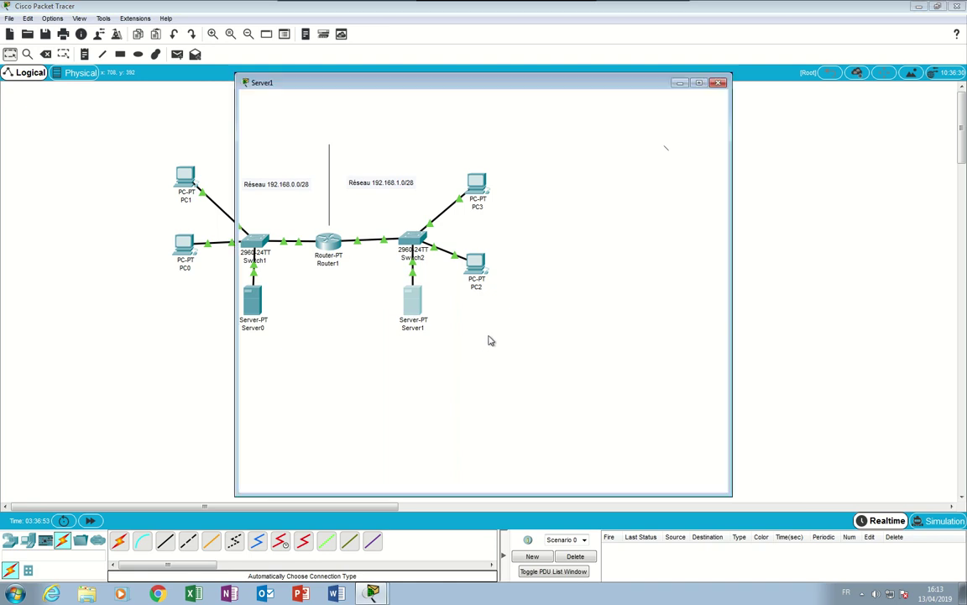
{"action": "left_click_drag", "start_coordinate": [571, 82], "coordinate": [777, 69]}
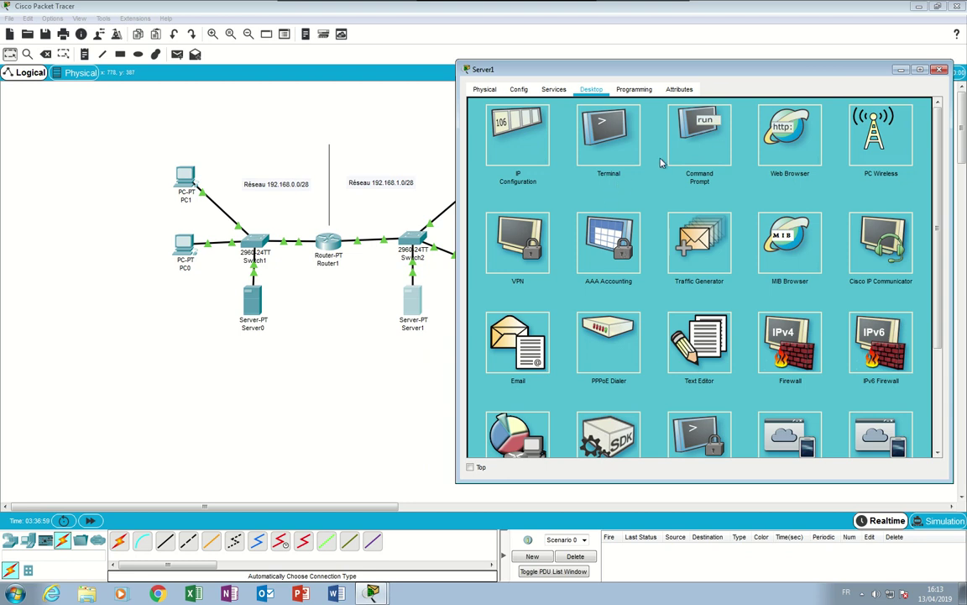
{"action": "left_click", "coordinate": [486, 135]}
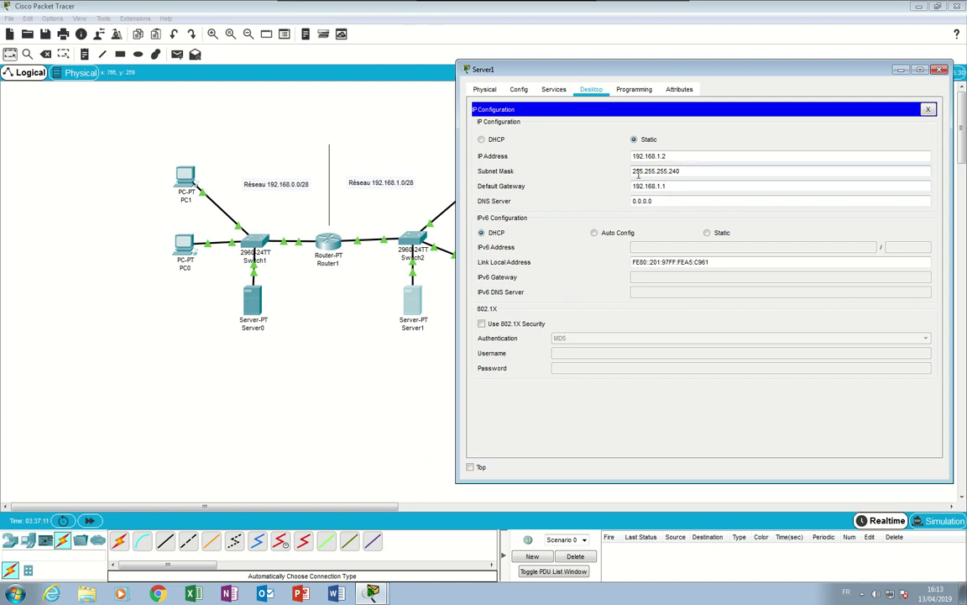
Review Server1's DHCP service settings and save its serverPool address pool.
{"action": "left_click", "coordinate": [554, 89]}
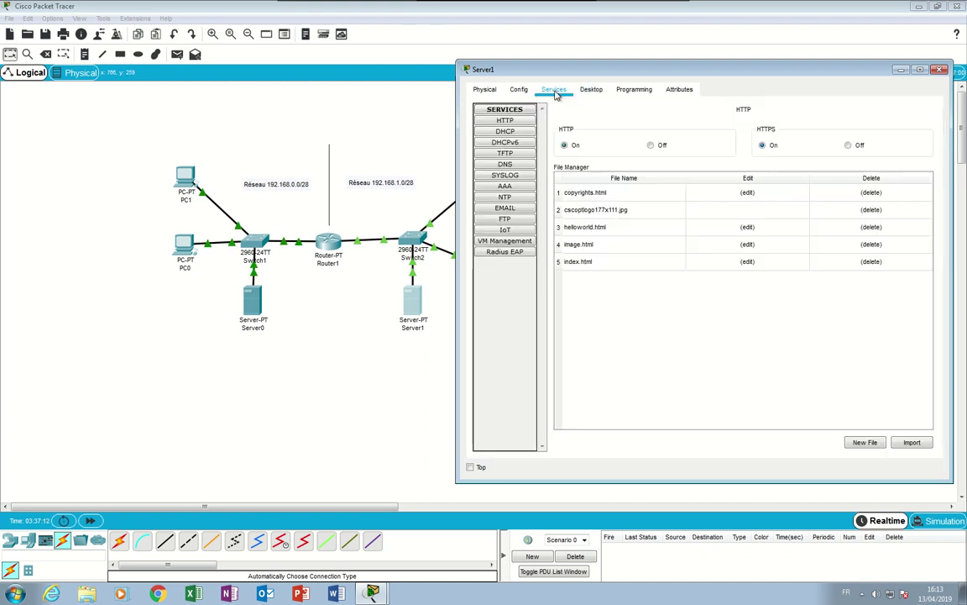
{"action": "left_click", "coordinate": [507, 133]}
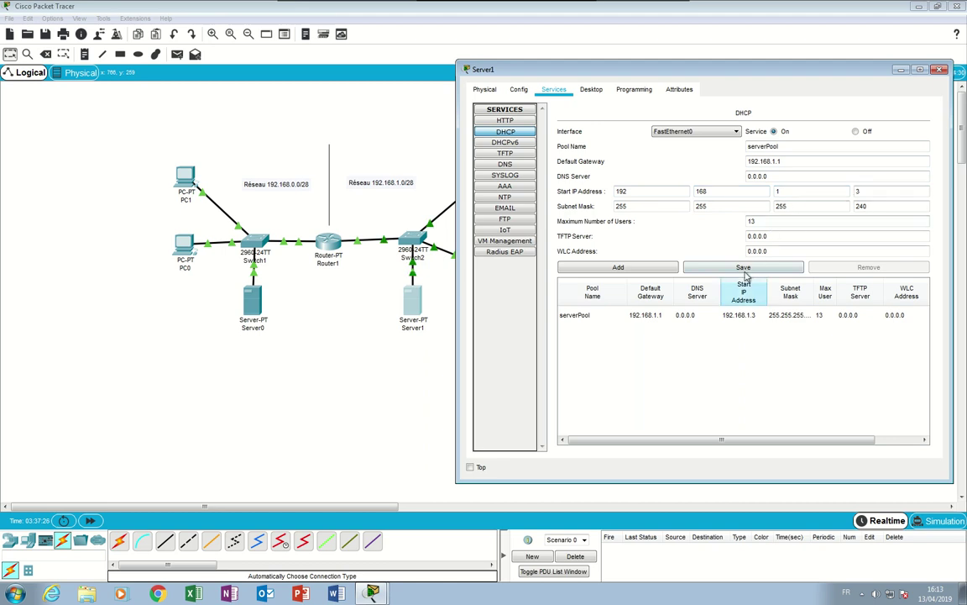
{"action": "left_click", "coordinate": [718, 267]}
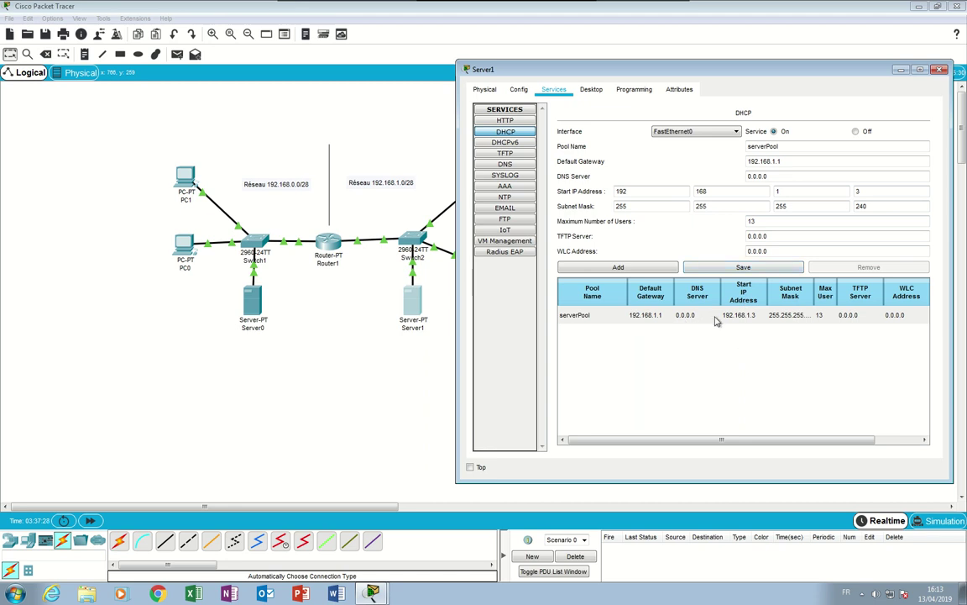
{"action": "left_click", "coordinate": [940, 69]}
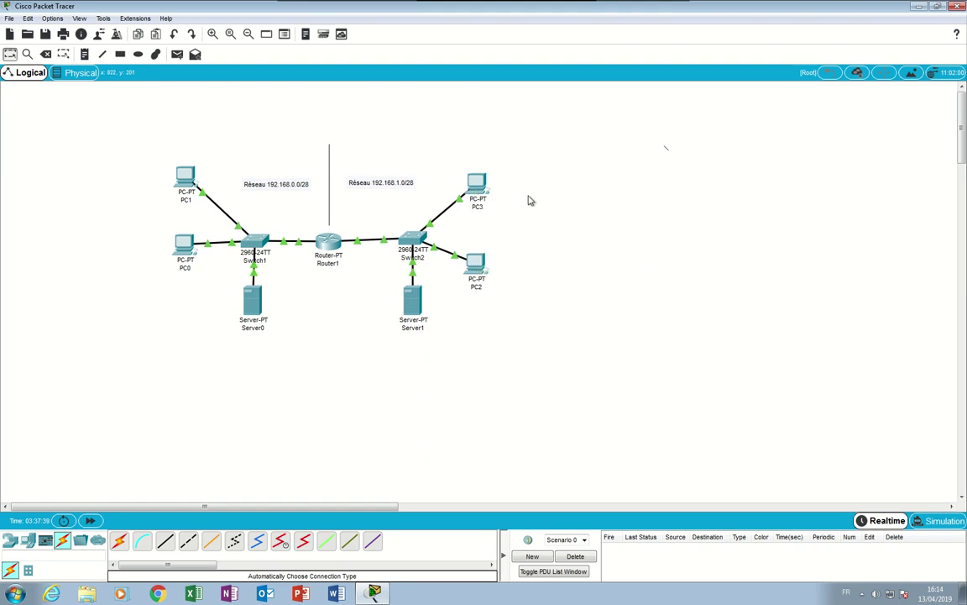
Check the IP address and gateway details of PC3, PC2, PC0 and PC1 in the topology.
{"action": "mouse_move", "coordinate": [477, 193]}
{"action": "mouse_move", "coordinate": [480, 268]}
{"action": "mouse_move", "coordinate": [184, 248]}
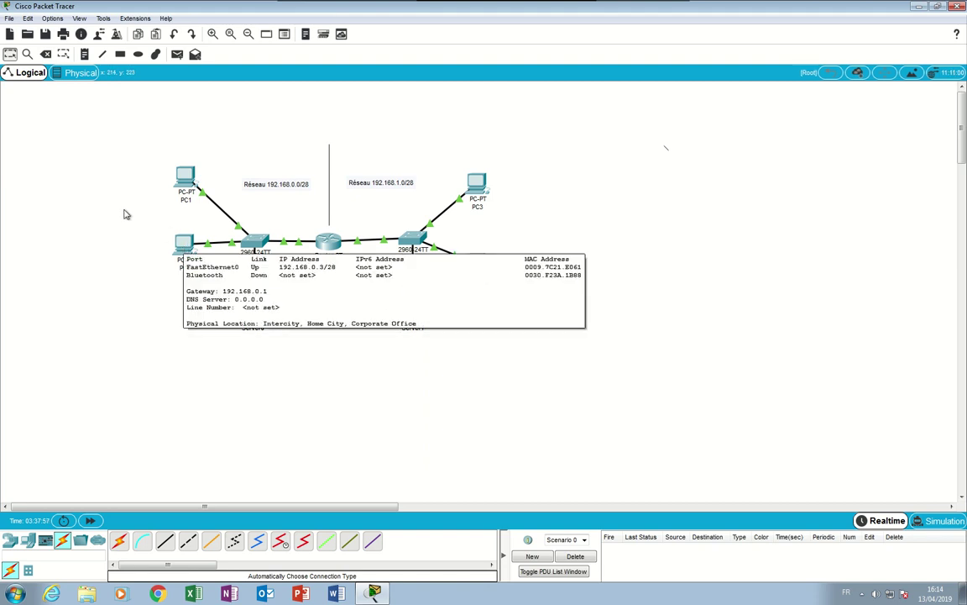
{"action": "mouse_move", "coordinate": [182, 180]}
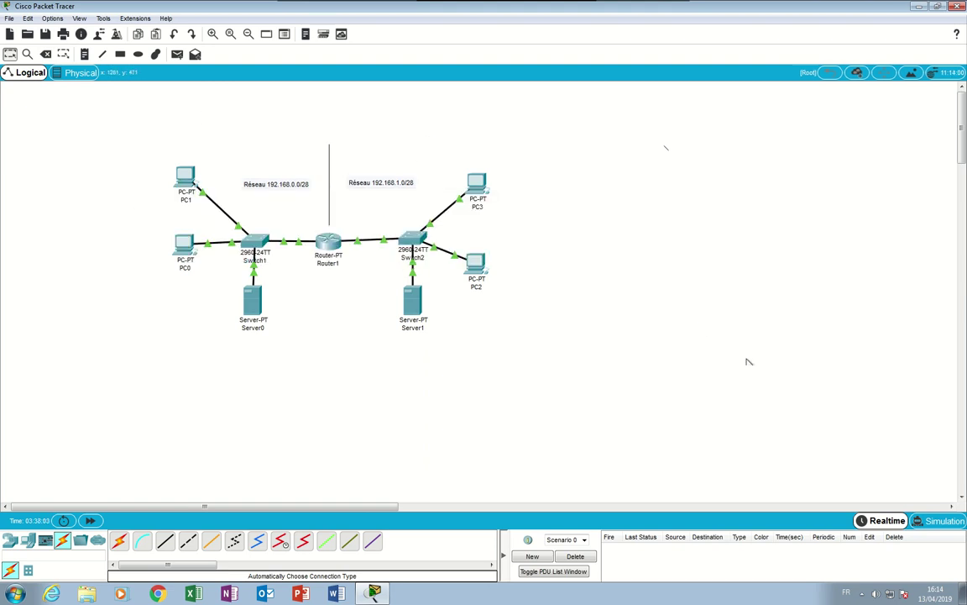
Switch the network from Realtime to Simulation mode.
{"action": "left_click", "coordinate": [953, 522]}
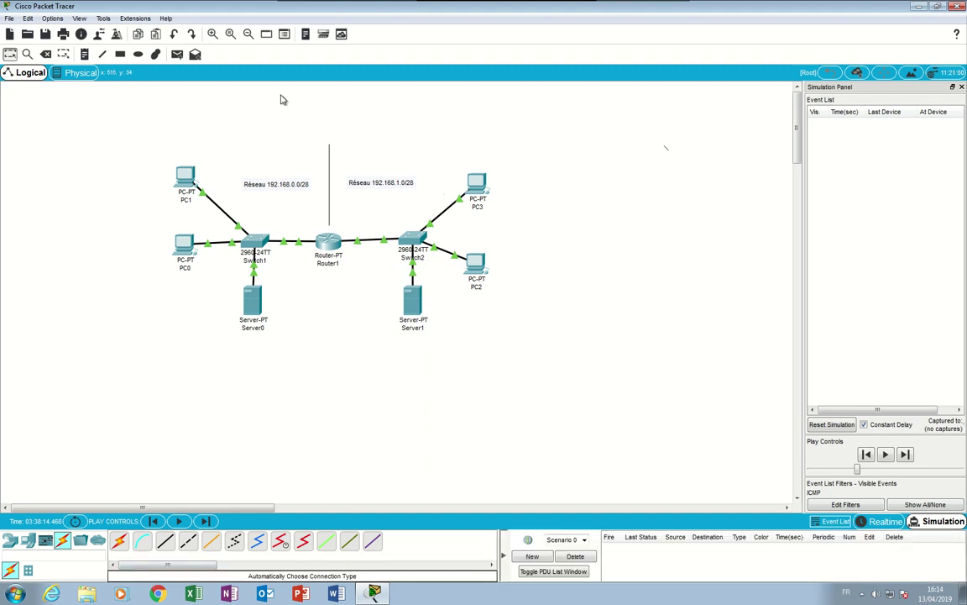
Add a simple PDU from PC1 to PC3 and play its simulation.
{"action": "left_click", "coordinate": [177, 54]}
{"action": "left_click", "coordinate": [181, 172]}
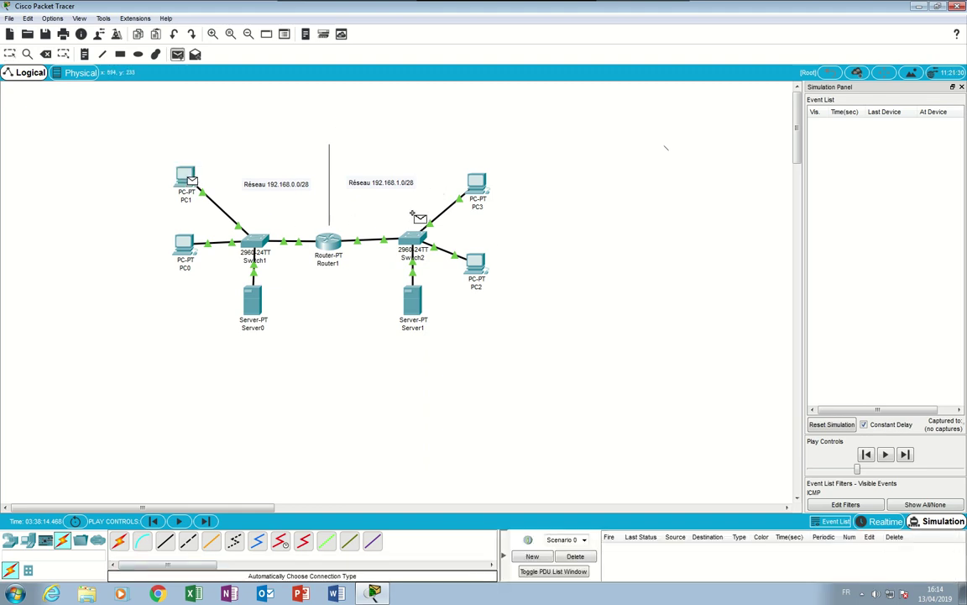
{"action": "left_click", "coordinate": [475, 183]}
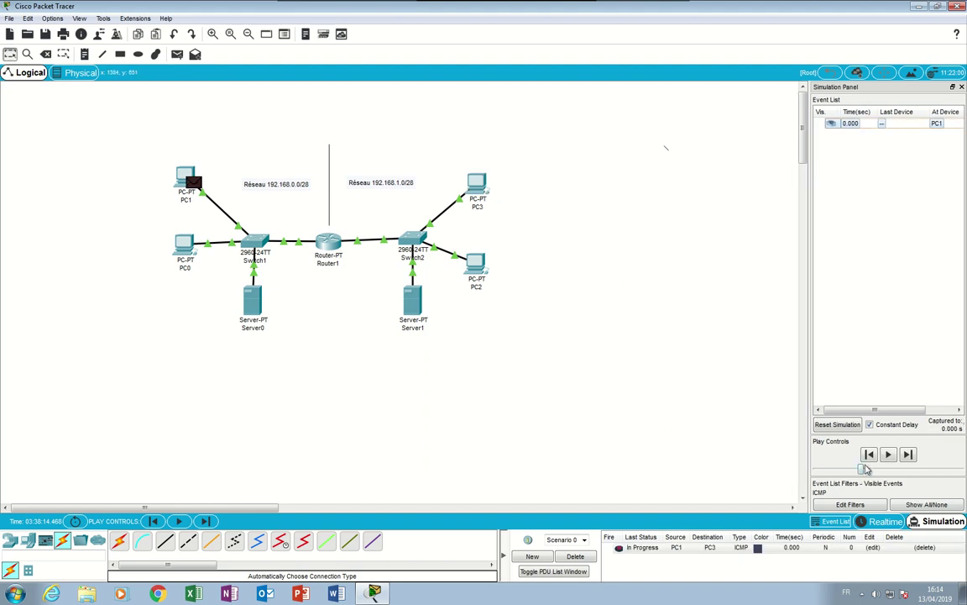
{"action": "left_click", "coordinate": [889, 456]}
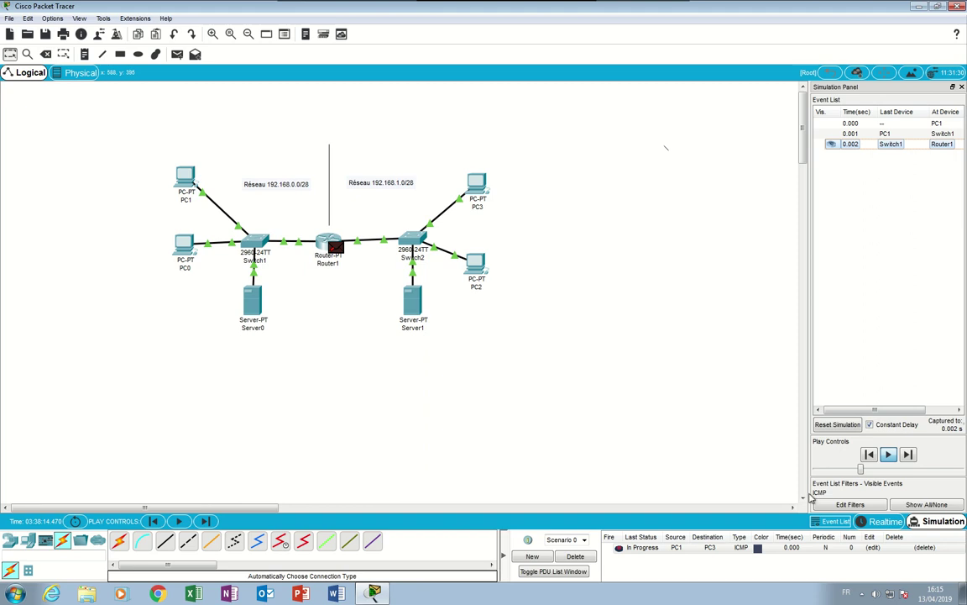
Return to Realtime mode and delete the scenario containing the PC1-to-PC3 PDU.
{"action": "left_click", "coordinate": [886, 522]}
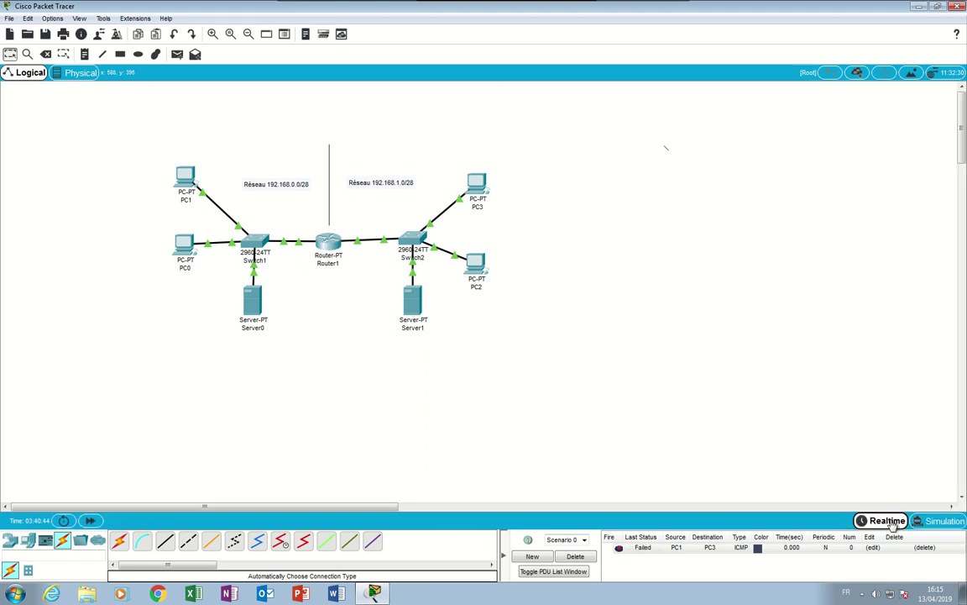
{"action": "left_click", "coordinate": [575, 556]}
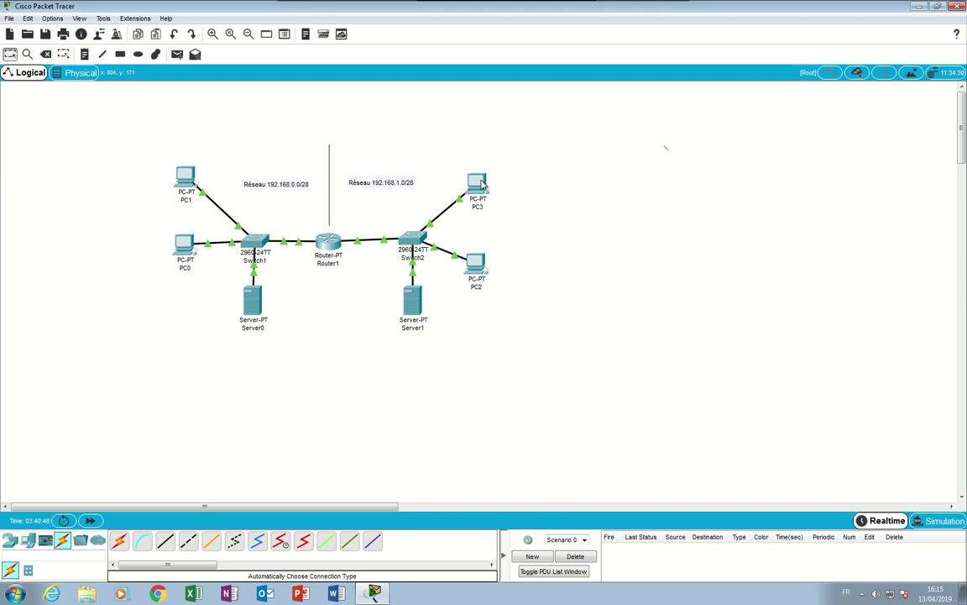
Run ipconfig in PC3's Command Prompt and ping 192.168.0.4.
{"action": "mouse_move", "coordinate": [482, 184]}
{"action": "mouse_move", "coordinate": [188, 175]}
{"action": "left_click", "coordinate": [476, 183]}
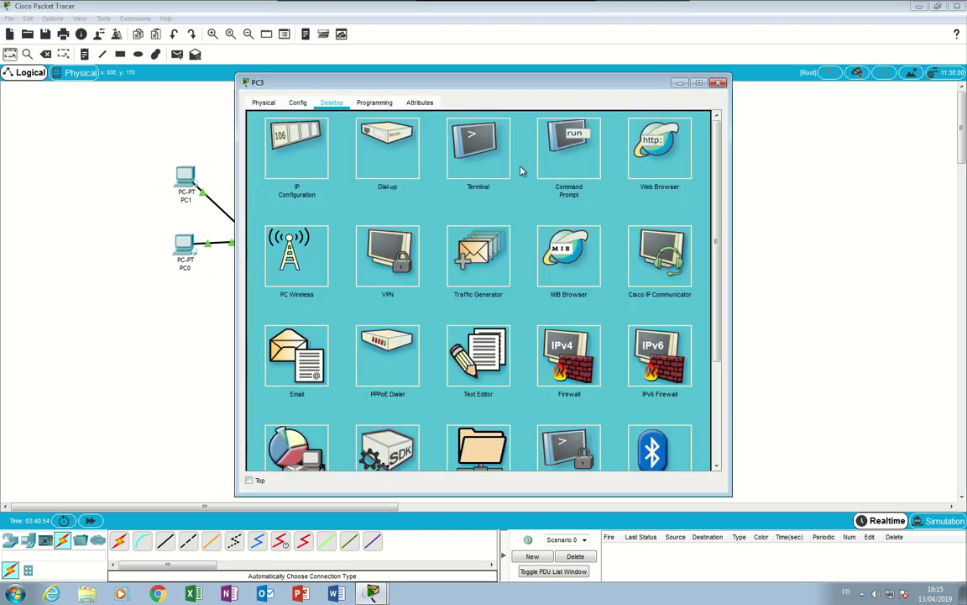
{"action": "left_click", "coordinate": [567, 149]}
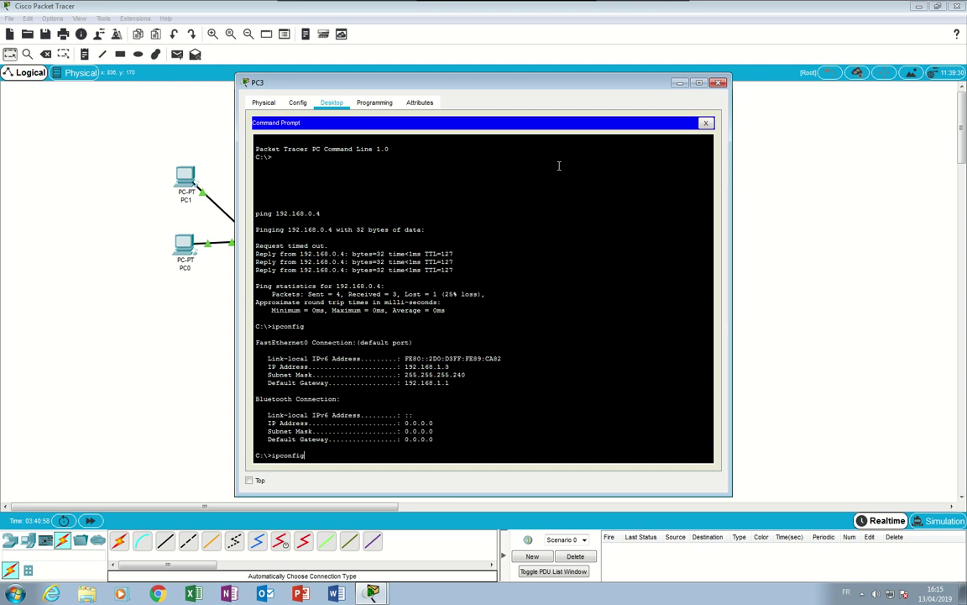
{"action": "key", "text": "Return"}
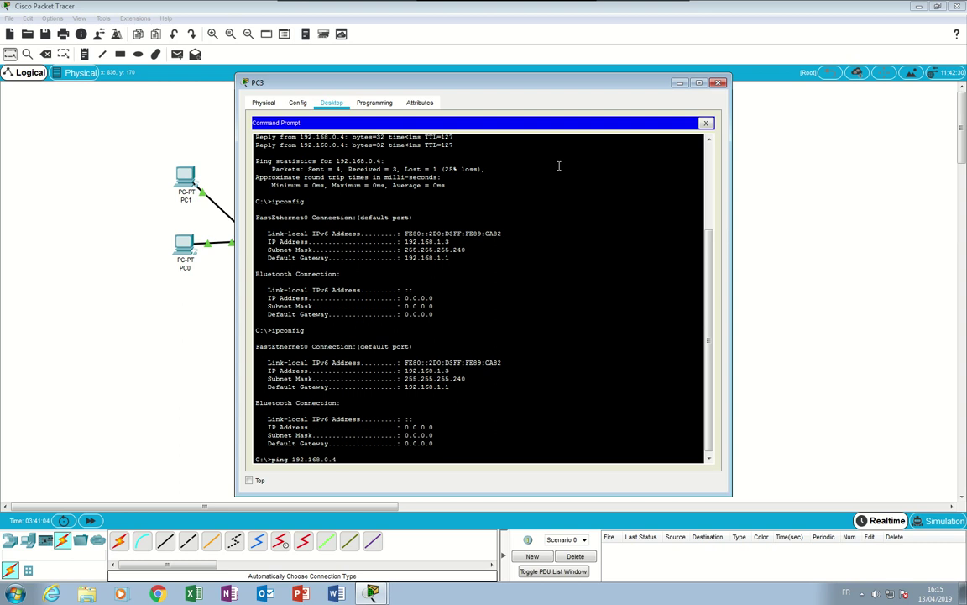
{"action": "key", "text": "Return"}
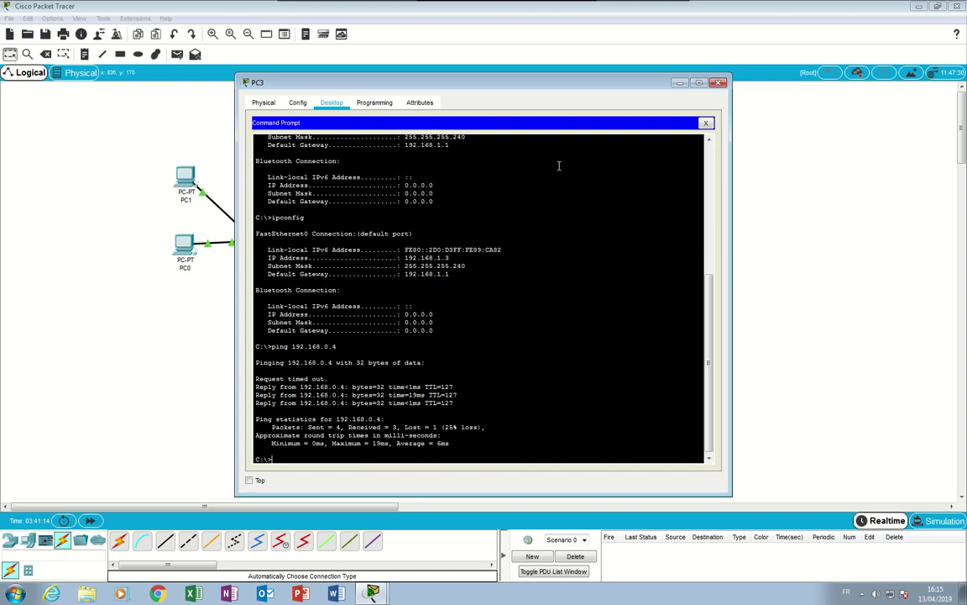
Ping 192.168.0.3 and 192.168.0.2 from PC3, and close its command session and device window.
{"action": "key", "text": "Up"}
{"action": "type", "text": "3"}
{"action": "key", "text": "Return"}
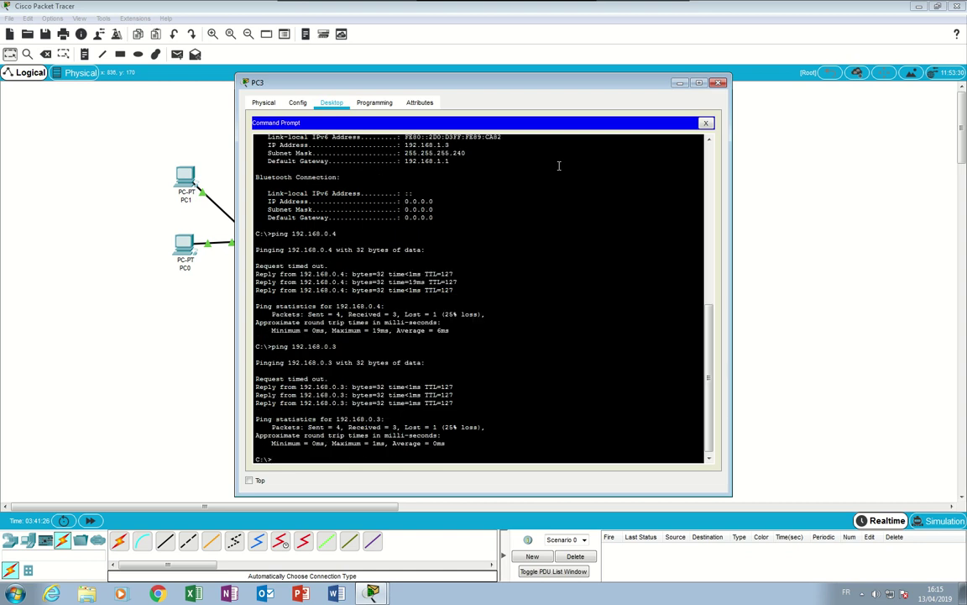
{"action": "key", "text": "Up"}
{"action": "key", "text": "Return"}
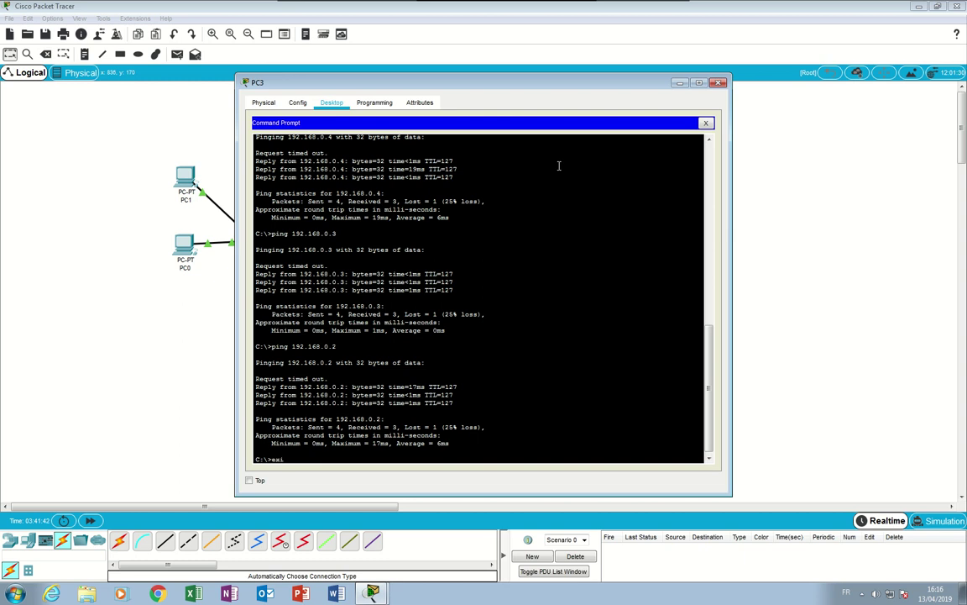
{"action": "key", "text": "Return"}
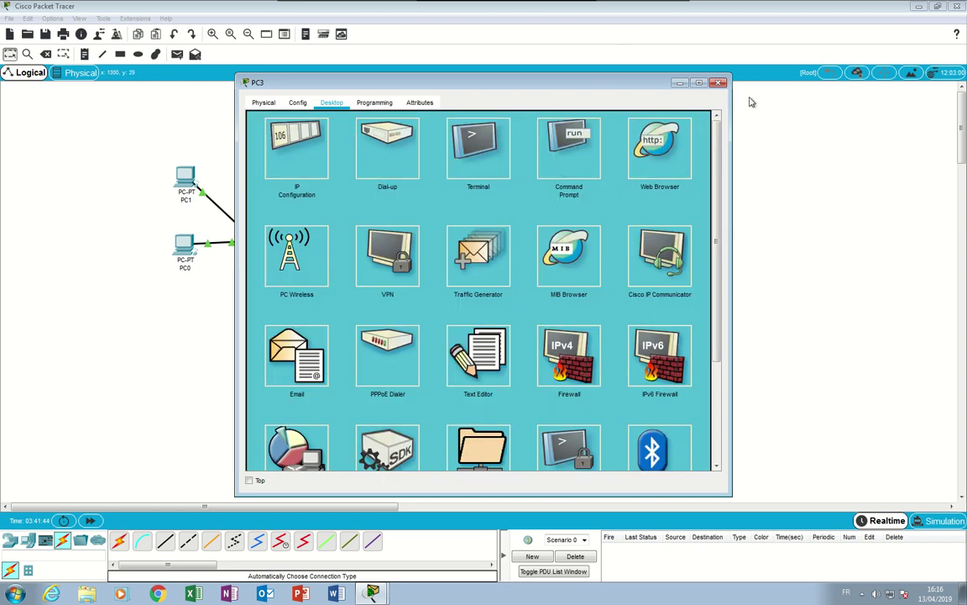
{"action": "left_click", "coordinate": [720, 84]}
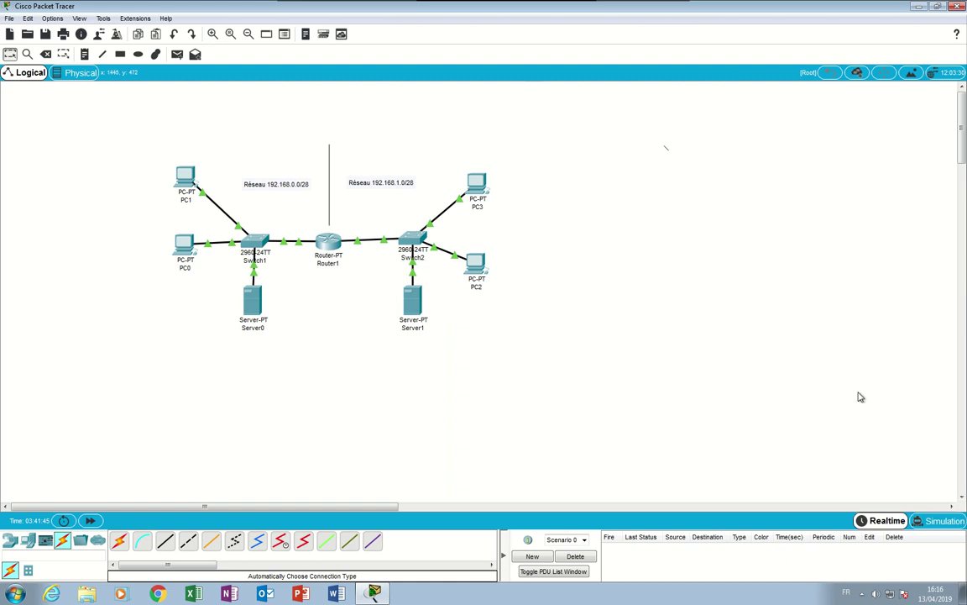
Switch to Simulation mode and play a simple PDU sent from PC3 to PC1.
{"action": "key", "text": "shift+s"}
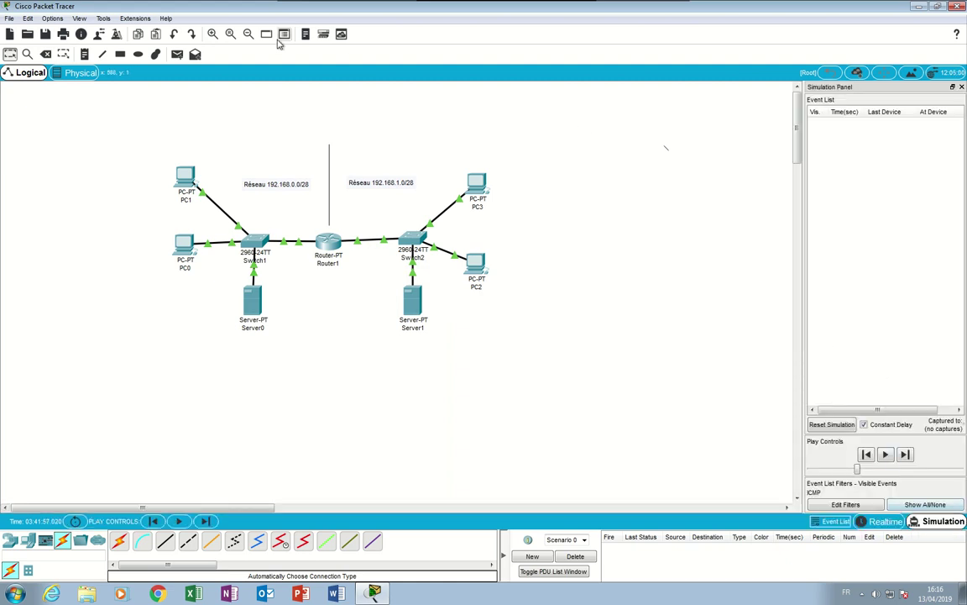
{"action": "left_click", "coordinate": [177, 53]}
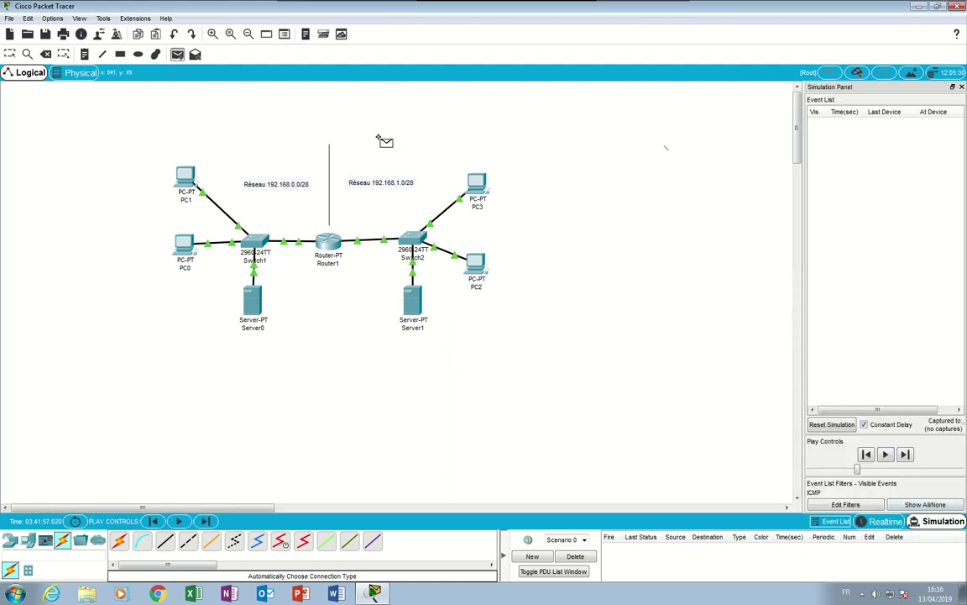
{"action": "left_click", "coordinate": [476, 186]}
{"action": "left_click", "coordinate": [181, 172]}
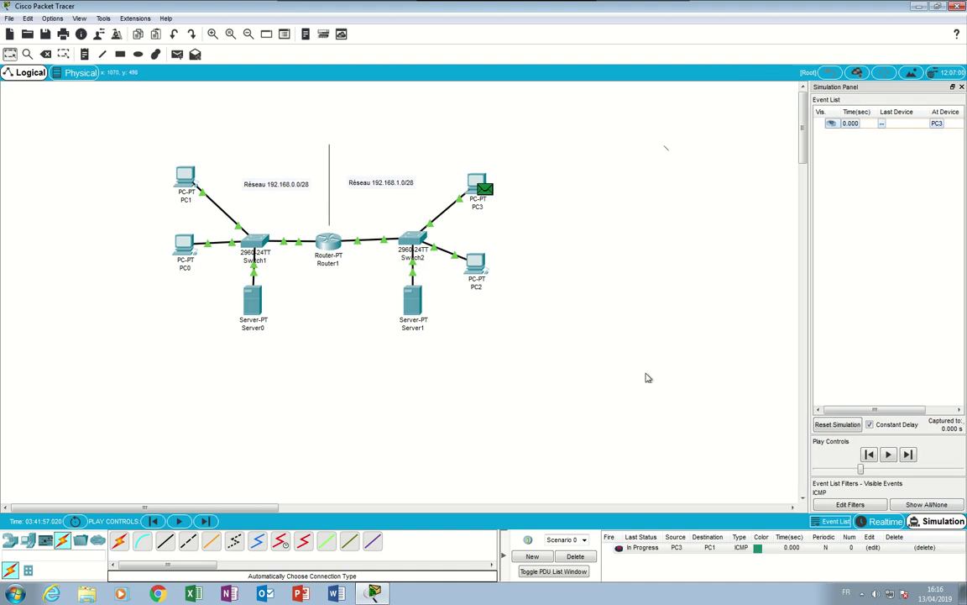
{"action": "left_click", "coordinate": [887, 454]}
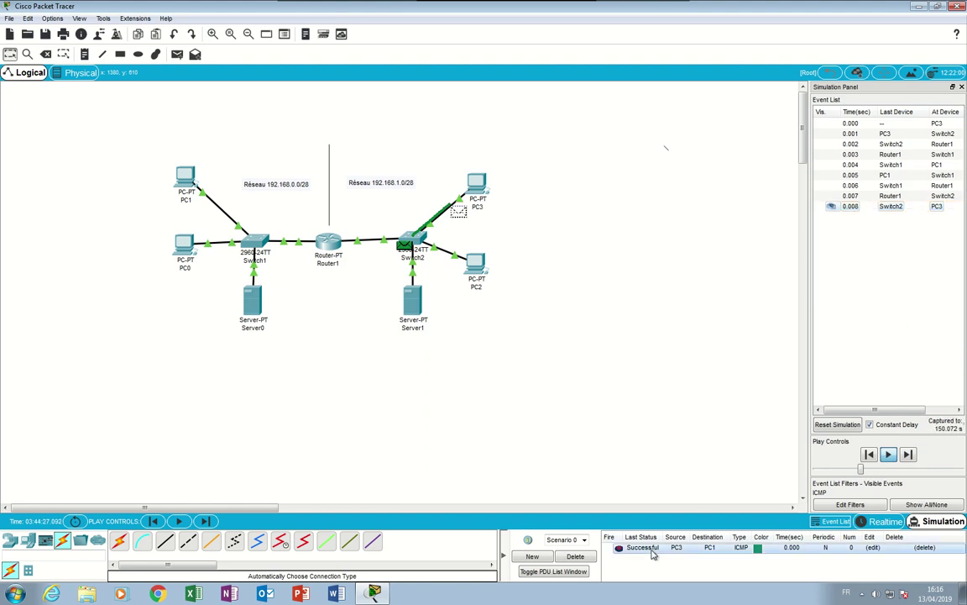
Delete the PC3-to-PC1 PDU and play a simple PDU sent from PC0 to PC2.
{"action": "left_click", "coordinate": [587, 559]}
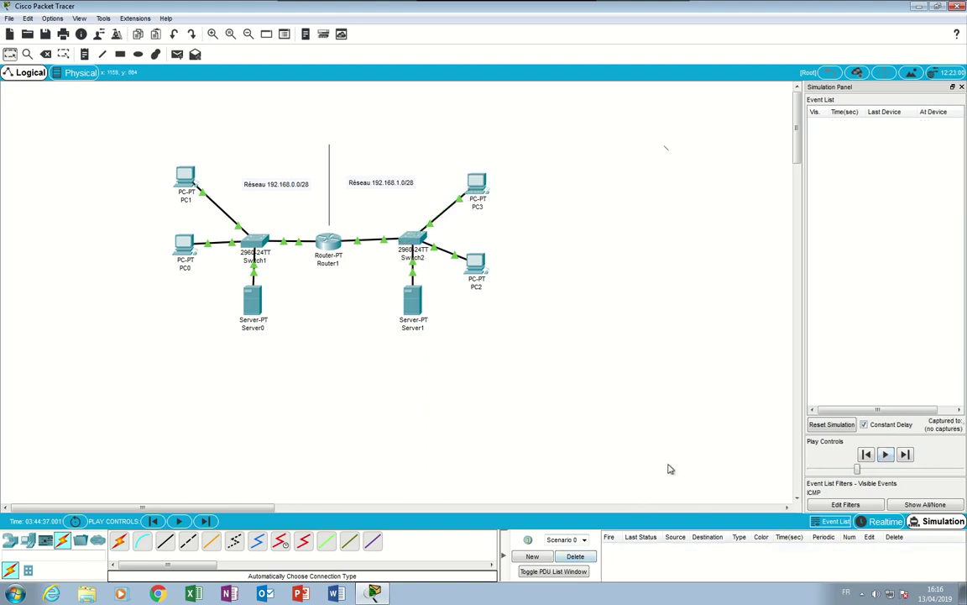
{"action": "left_click", "coordinate": [176, 54]}
{"action": "left_click", "coordinate": [185, 244]}
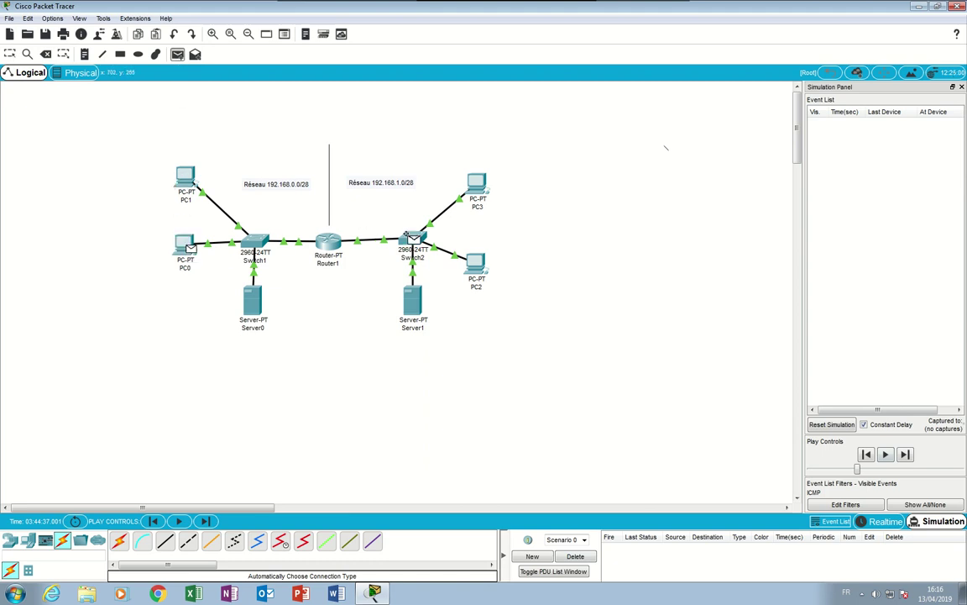
{"action": "left_click", "coordinate": [476, 263]}
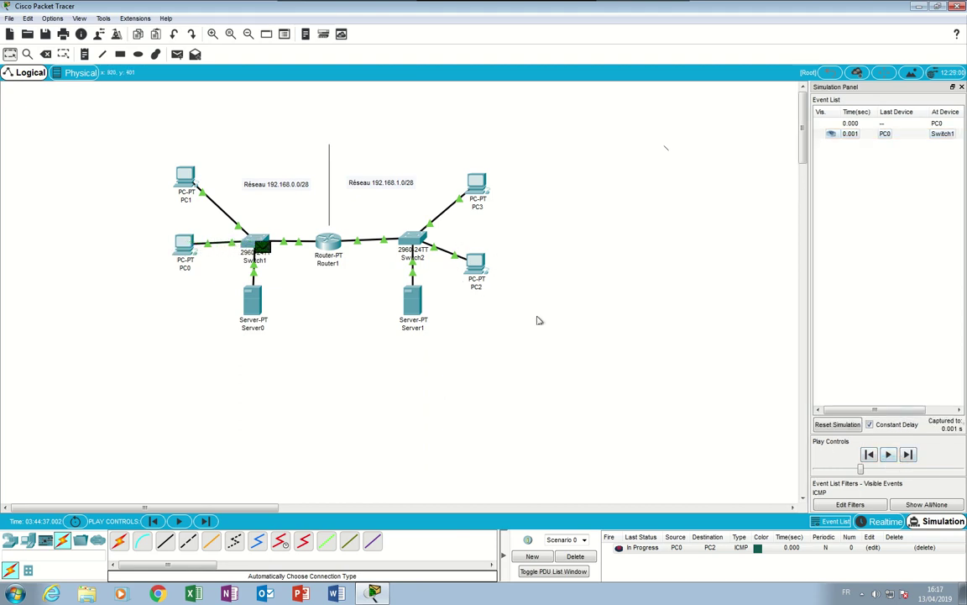
{"action": "left_click", "coordinate": [889, 455]}
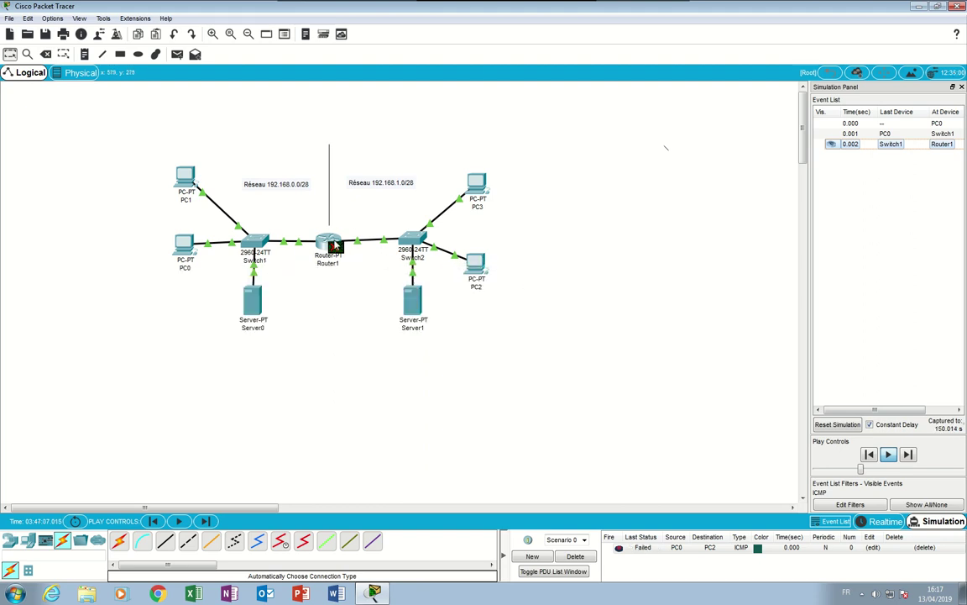
{"action": "mouse_move", "coordinate": [335, 243]}
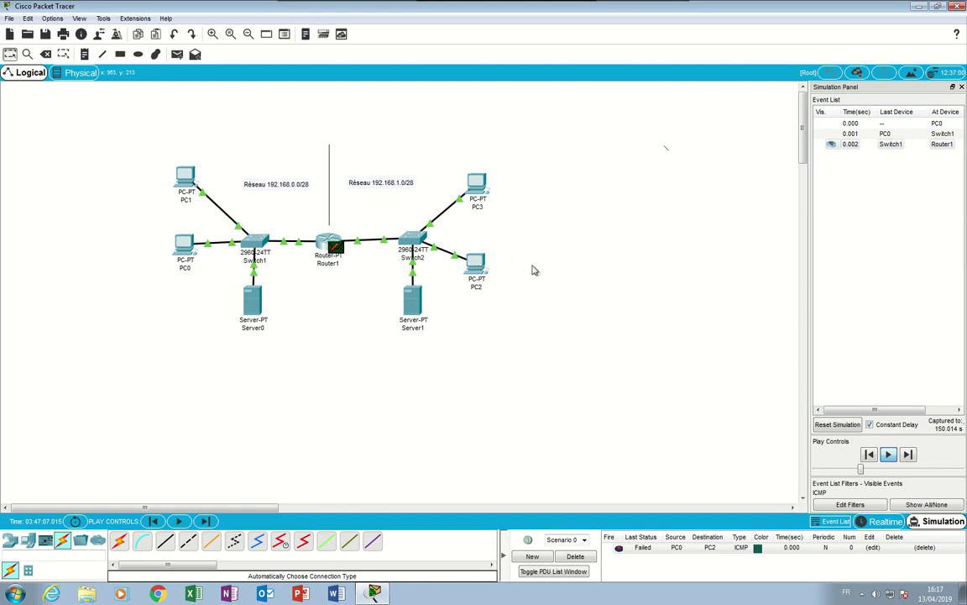
Try to ping 192.168.0.2 from PC2's Command Prompt during the simulation.
{"action": "left_click", "coordinate": [475, 265]}
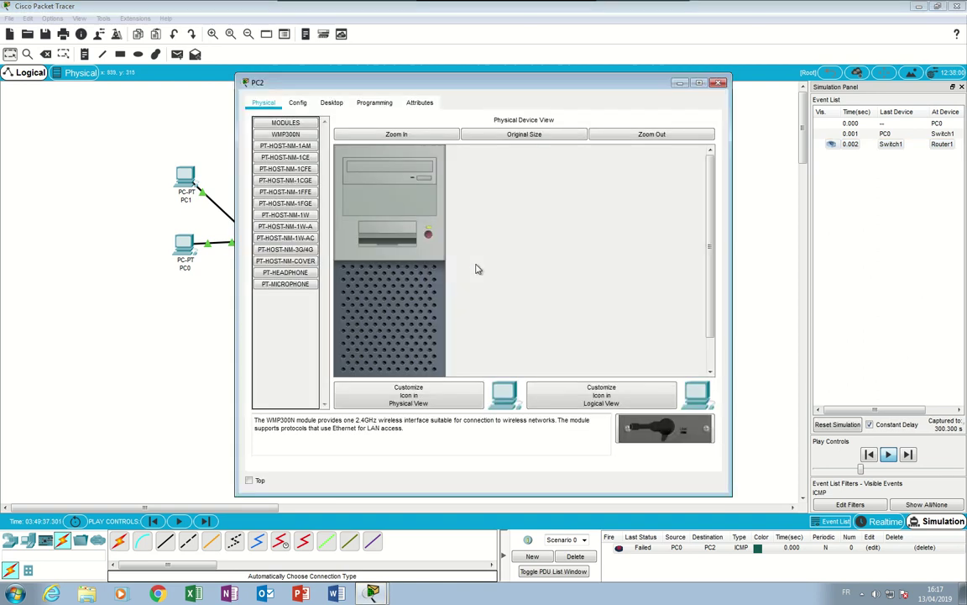
{"action": "left_click", "coordinate": [332, 103]}
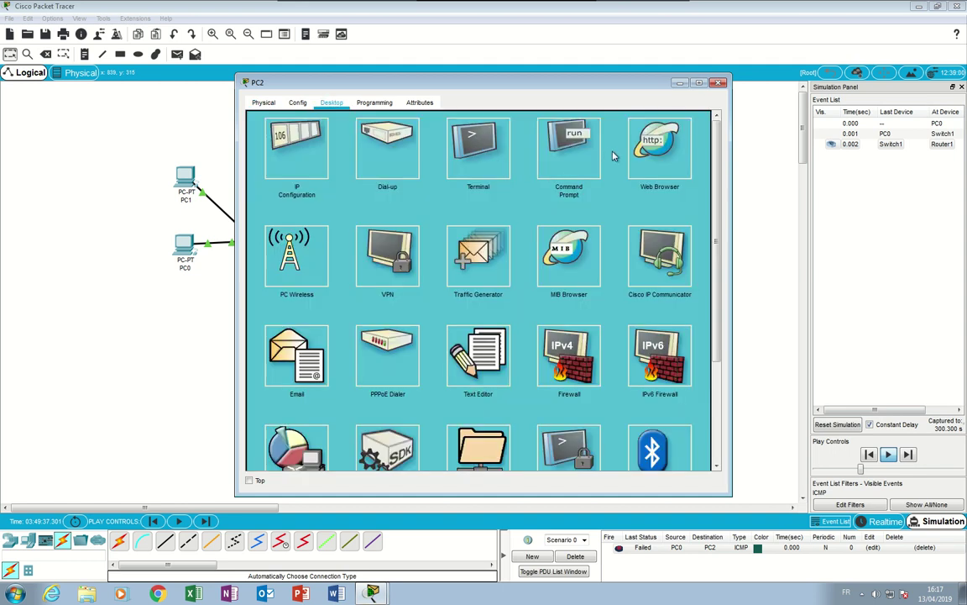
{"action": "left_click", "coordinate": [578, 163]}
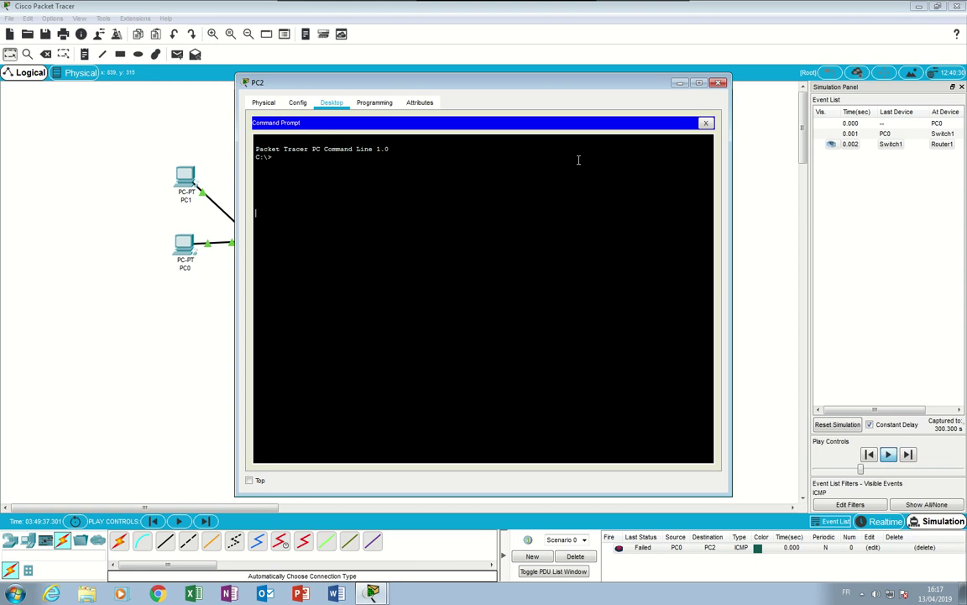
{"action": "type", "text": "ping 192.16"}
{"action": "type", "text": "8.0.2"}
{"action": "key", "text": "Return"}
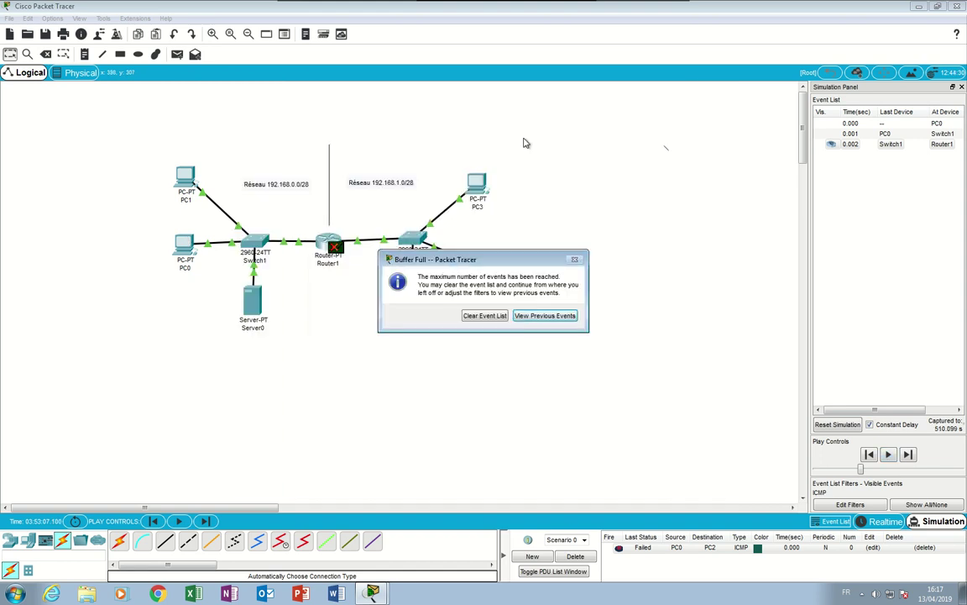
Choose to view the previous events in the full event buffer and bring PC2's window back to the front.
{"action": "left_click", "coordinate": [520, 316]}
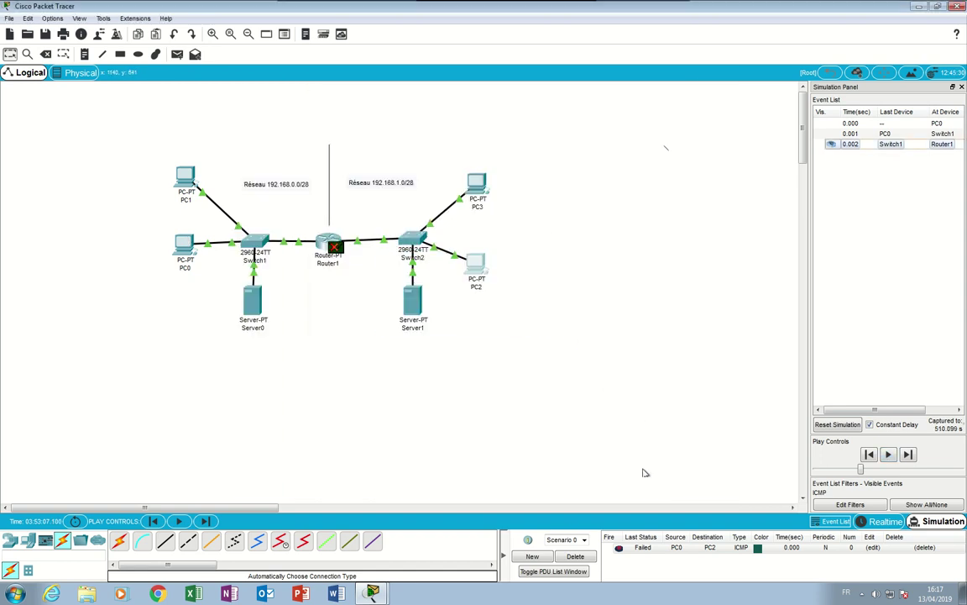
{"action": "left_click", "coordinate": [372, 591]}
{"action": "left_click", "coordinate": [408, 551]}
{"action": "left_click", "coordinate": [373, 593]}
{"action": "left_click", "coordinate": [378, 575]}
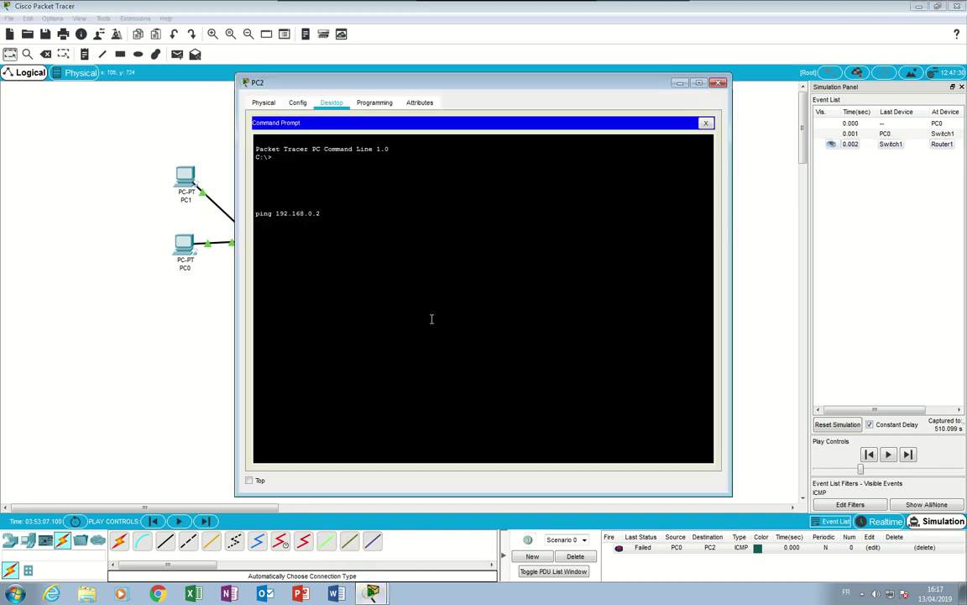
Try to ping 192.168.0.3 from PC2, interrupt the command, and exit PC2's command session and window.
{"action": "key", "text": "Return"}
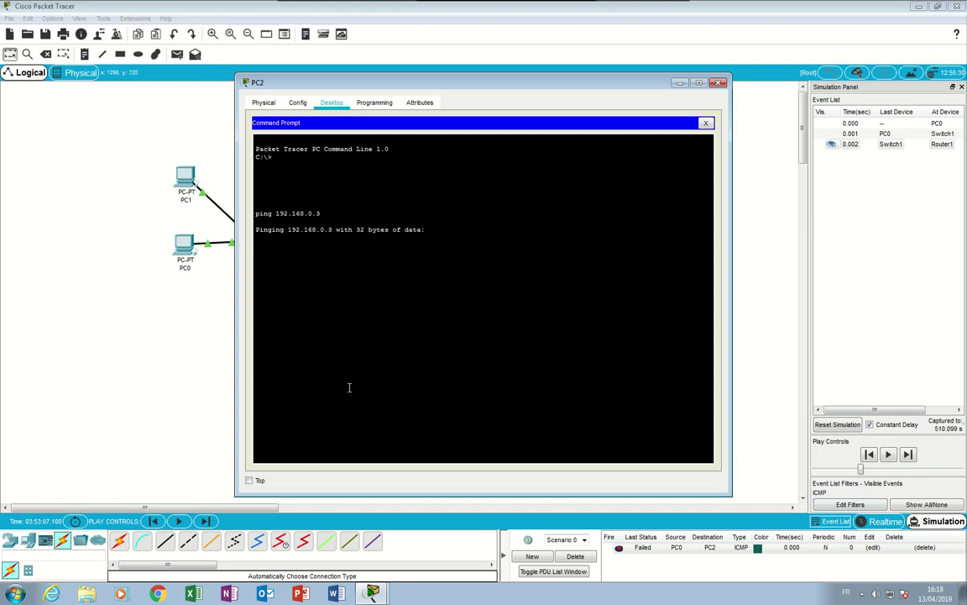
{"action": "key", "text": "ctrl+c"}
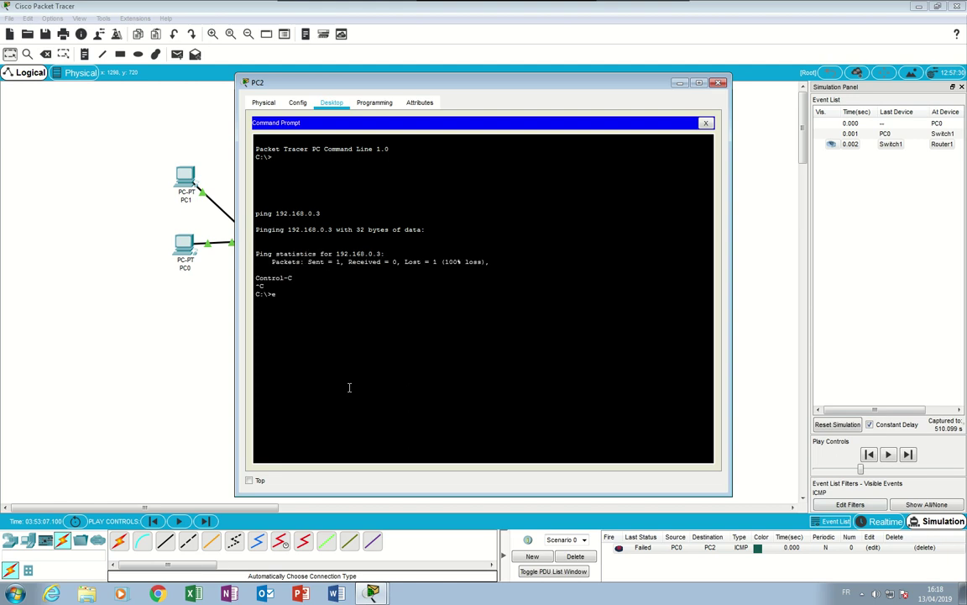
{"action": "type", "text": "exit"}
{"action": "key", "text": "Return"}
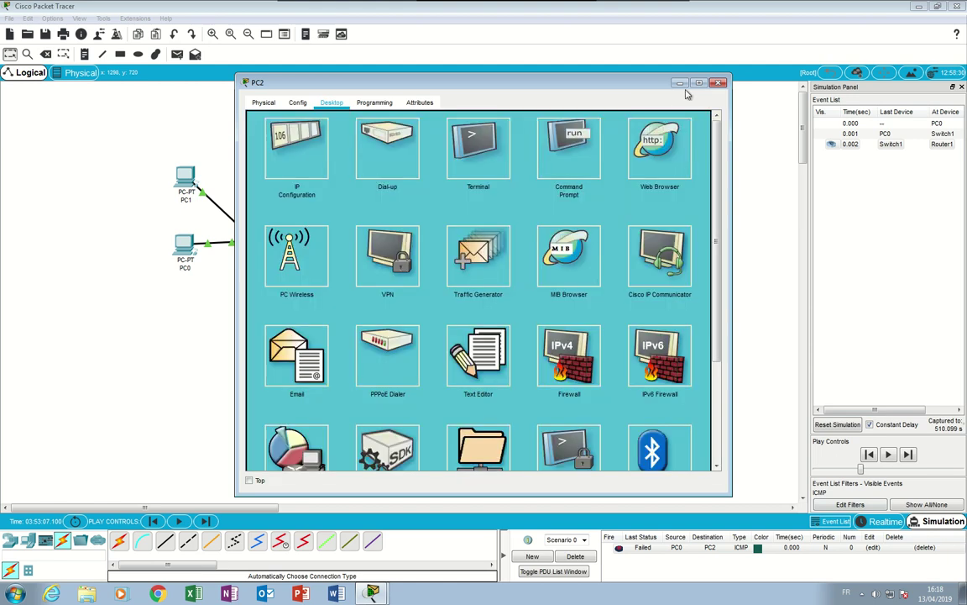
{"action": "left_click", "coordinate": [719, 83]}
Return to Realtime mode and ping 192.168.0.3 from PC2's Command Prompt.
{"action": "left_click", "coordinate": [885, 520]}
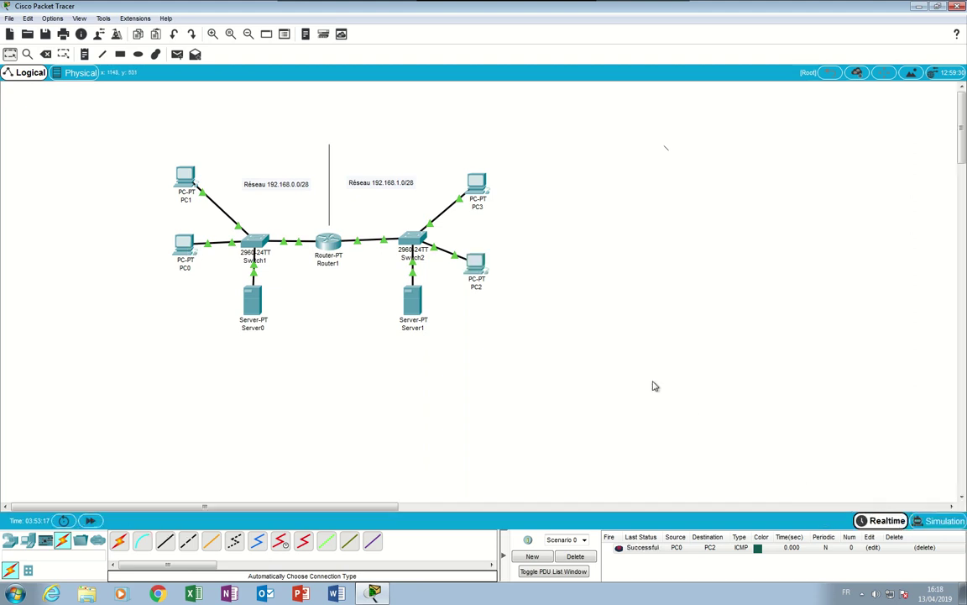
{"action": "left_click", "coordinate": [475, 263]}
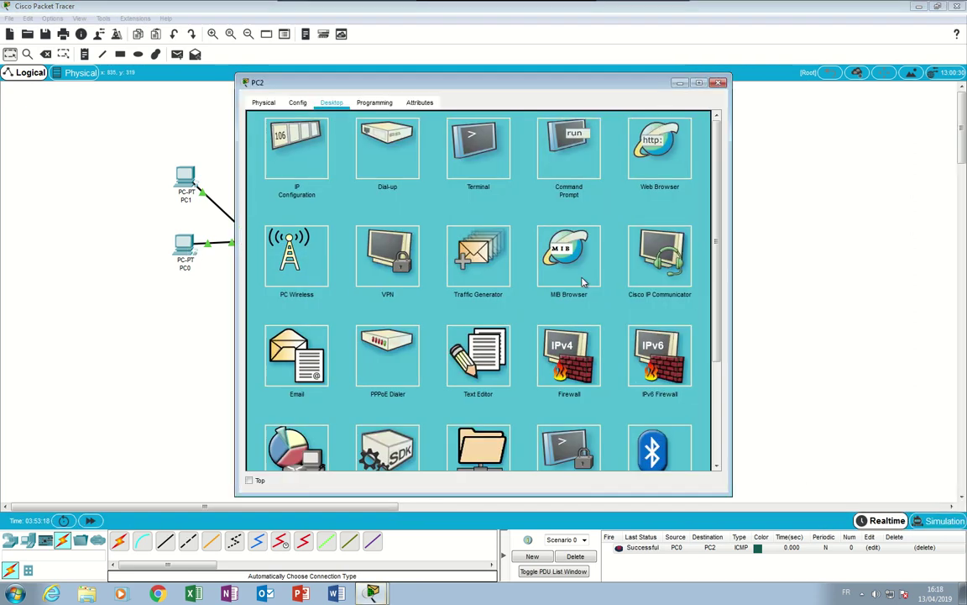
{"action": "left_click", "coordinate": [580, 157]}
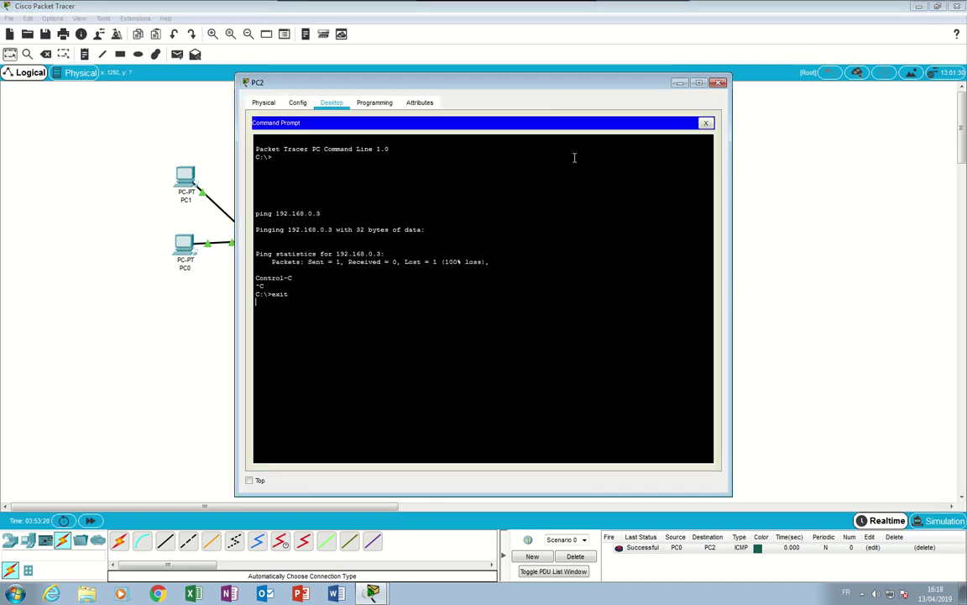
{"action": "key", "text": "Up"}
{"action": "key", "text": "Return"}
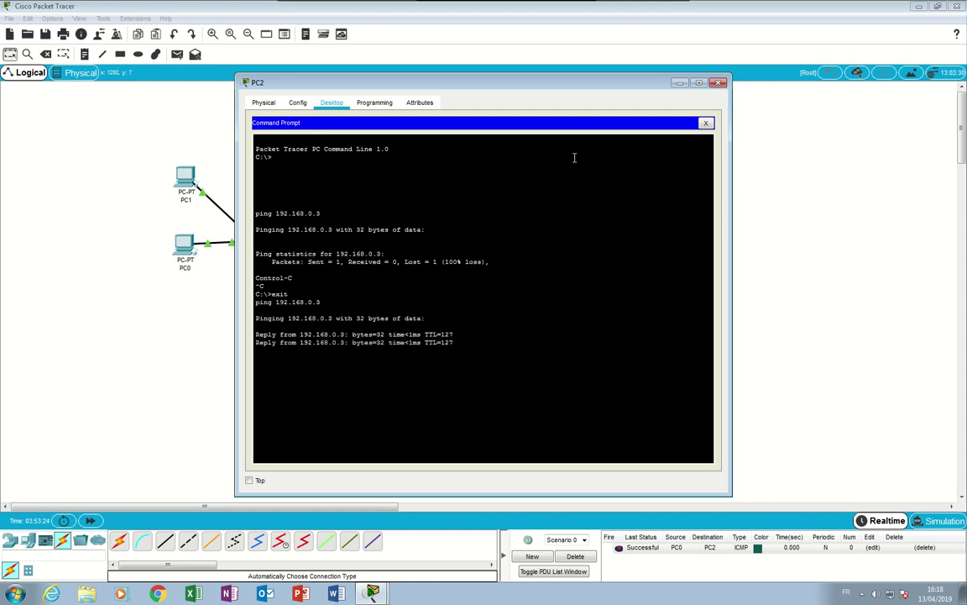
Interrupt the running ping to 192.168.0.3, exit the command session and close PC2's window.
{"action": "key", "text": "ctrl+c"}
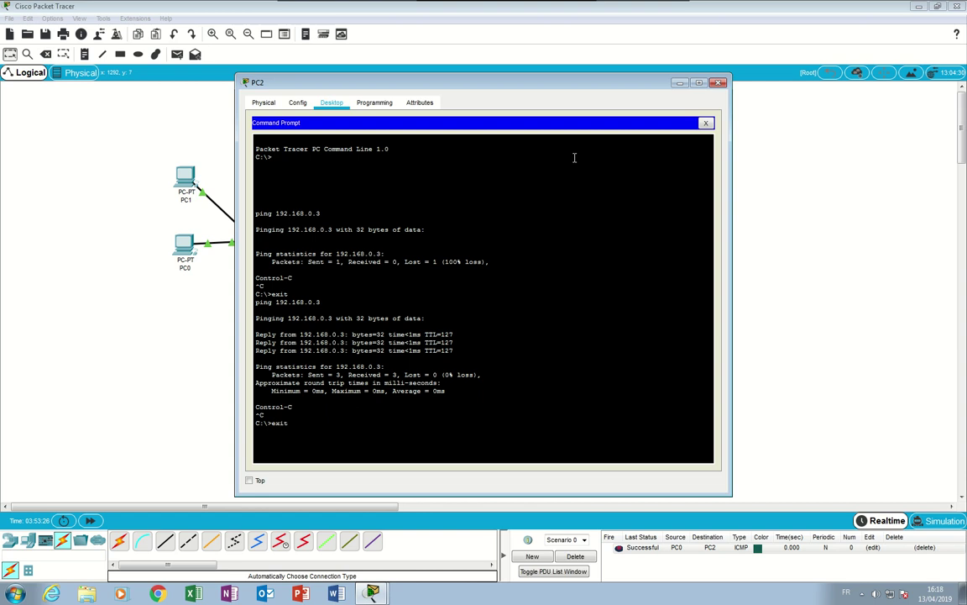
{"action": "type", "text": "exit"}
{"action": "key", "text": "Return"}
{"action": "left_click", "coordinate": [719, 83]}
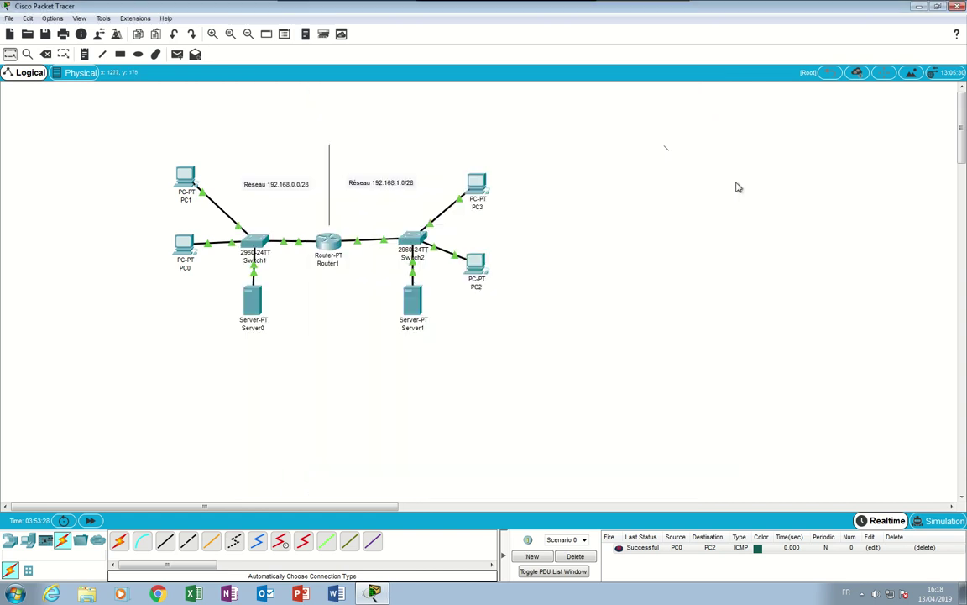
In Simulation mode, delete the existing PDU scenario and add a simple PDU from PC0 to PC2.
{"action": "left_click", "coordinate": [939, 521]}
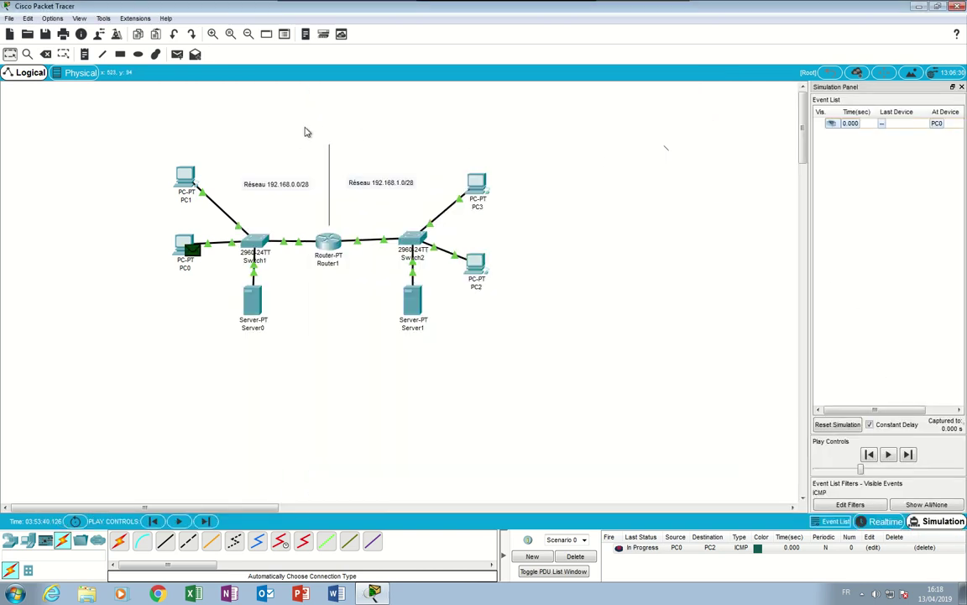
{"action": "left_click", "coordinate": [177, 54]}
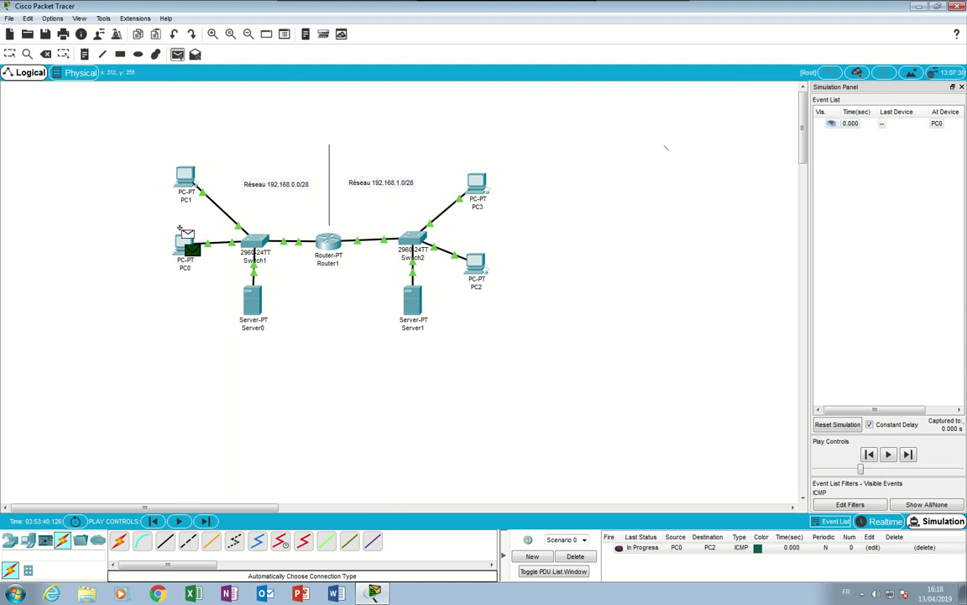
{"action": "left_click", "coordinate": [575, 556]}
{"action": "left_click", "coordinate": [185, 244]}
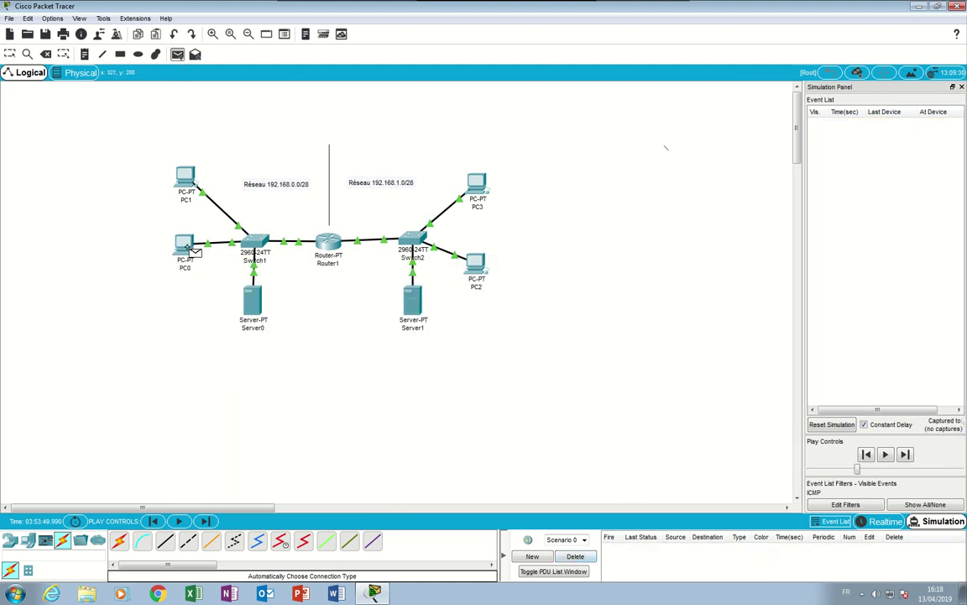
{"action": "left_click", "coordinate": [476, 265]}
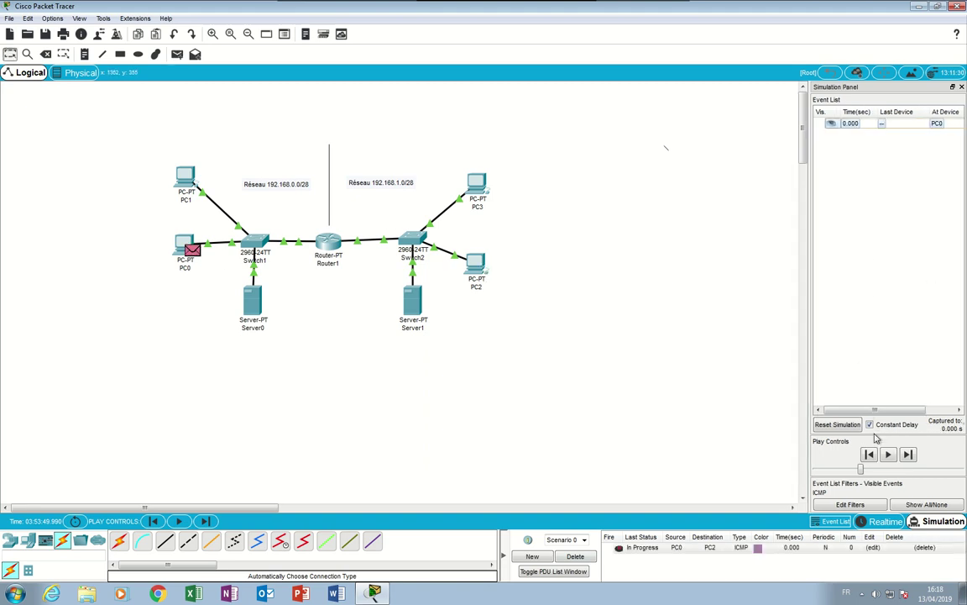
Play the simulation of the PDU from PC0 to PC2 and back, stop playback and dismiss the Active Directory search error.
{"action": "left_click", "coordinate": [888, 454]}
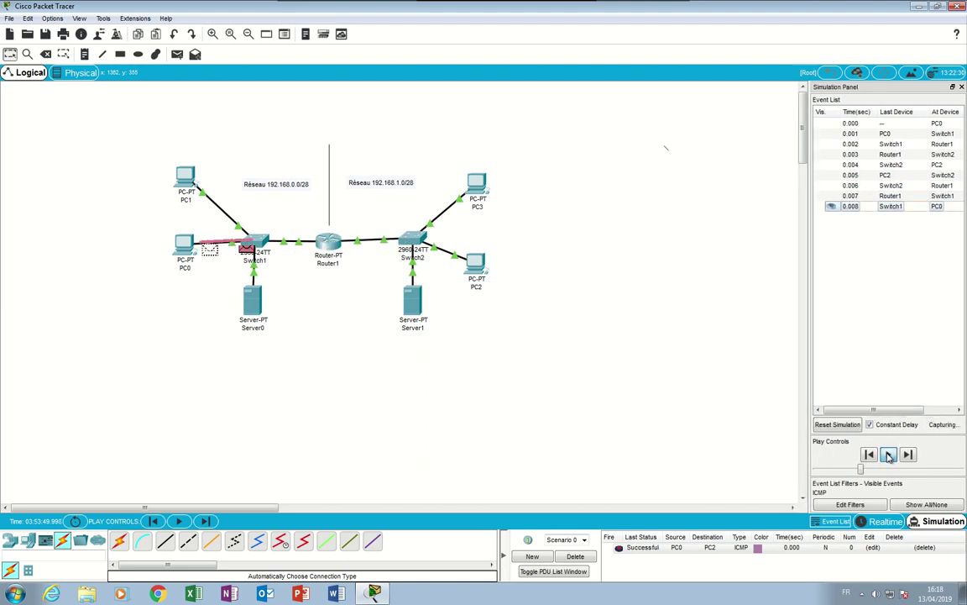
{"action": "left_click", "coordinate": [888, 455]}
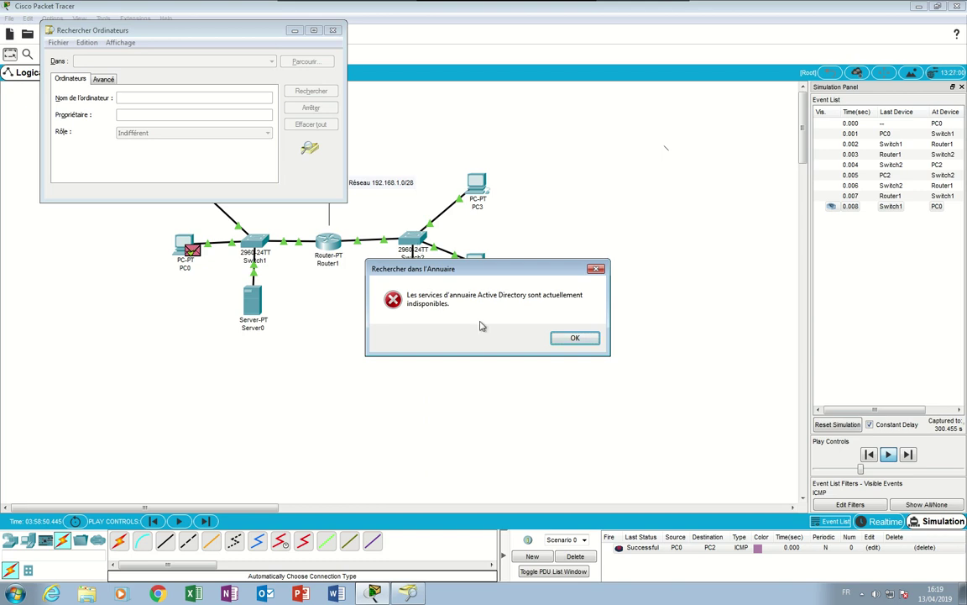
{"action": "left_click", "coordinate": [573, 338]}
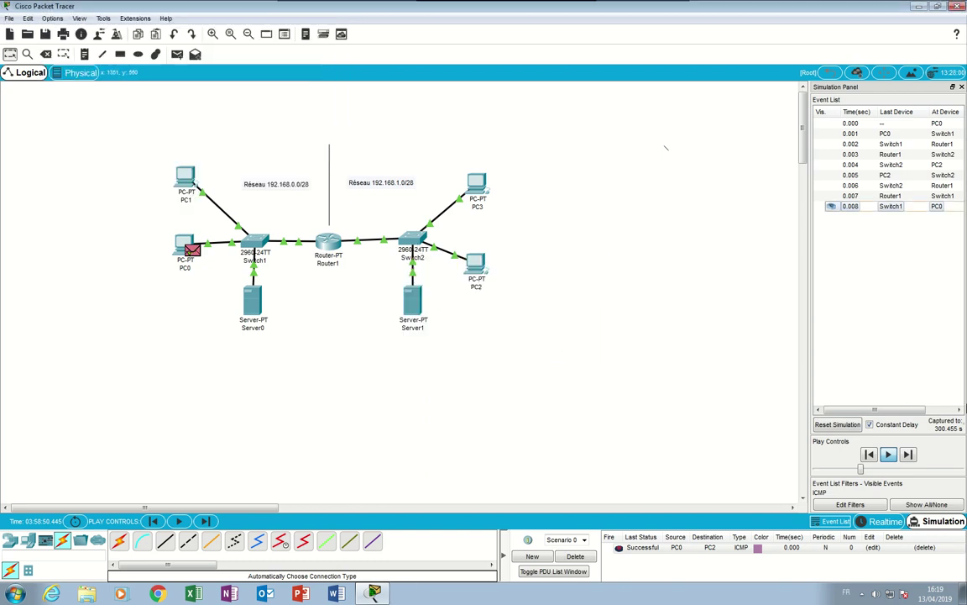